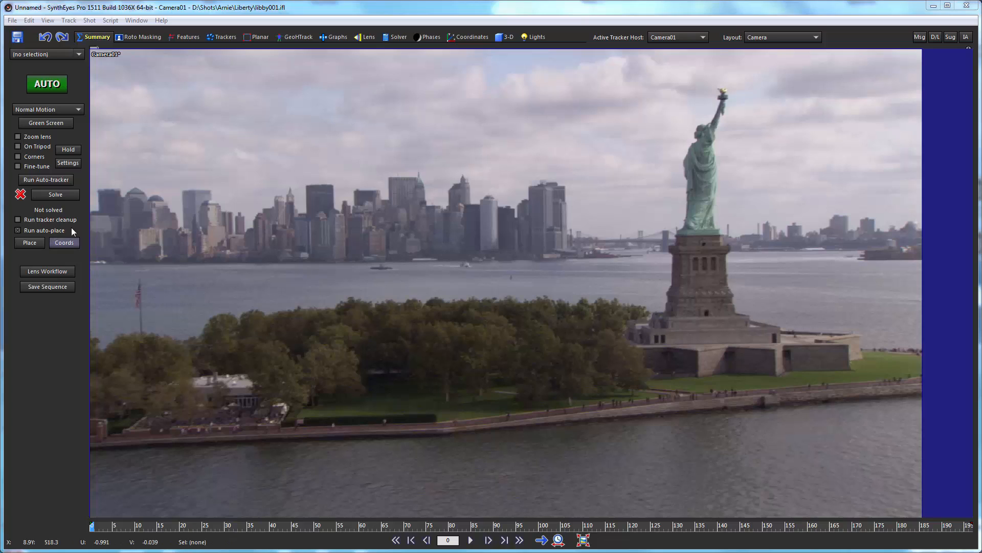
Run the auto-tracker on the Liberty shot and scrub through the frames to review the generated trackers
left_click(53, 179)
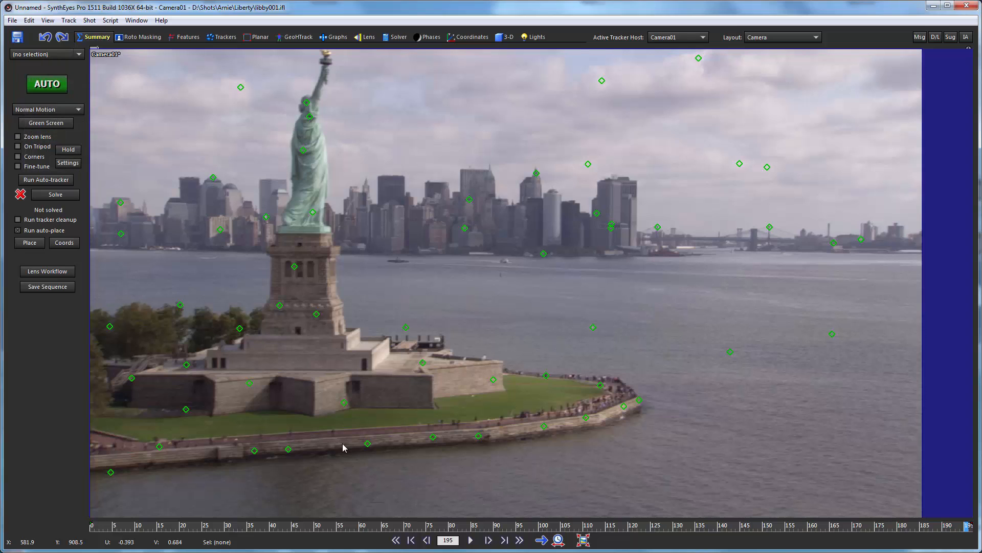
left_click_drag(367, 526, 294, 525)
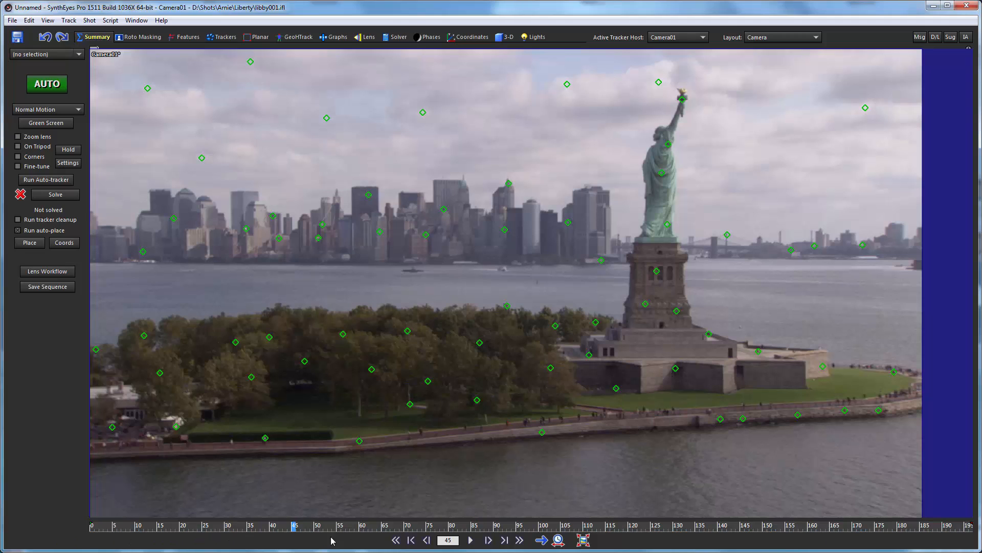
left_click_drag(290, 526, 234, 526)
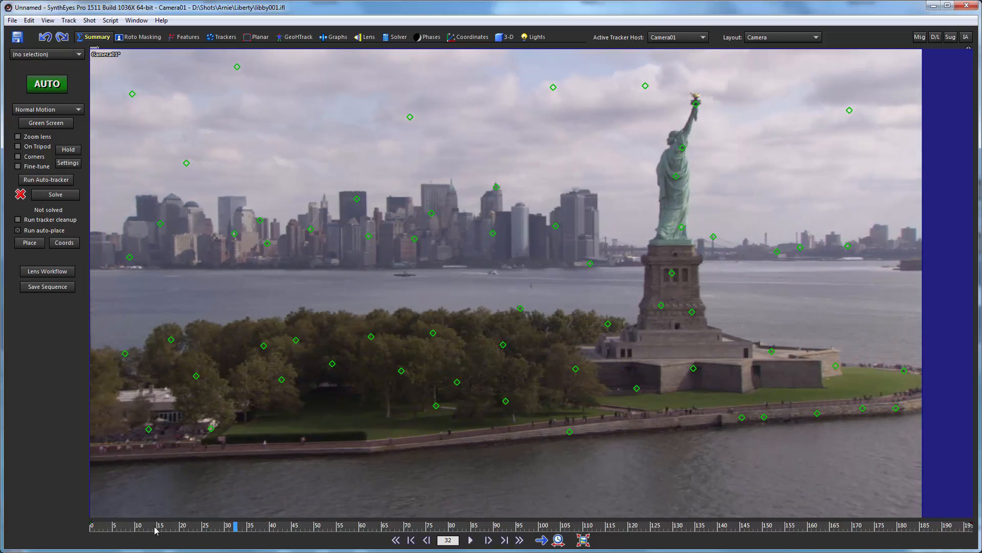
left_click_drag(154, 526, 522, 526)
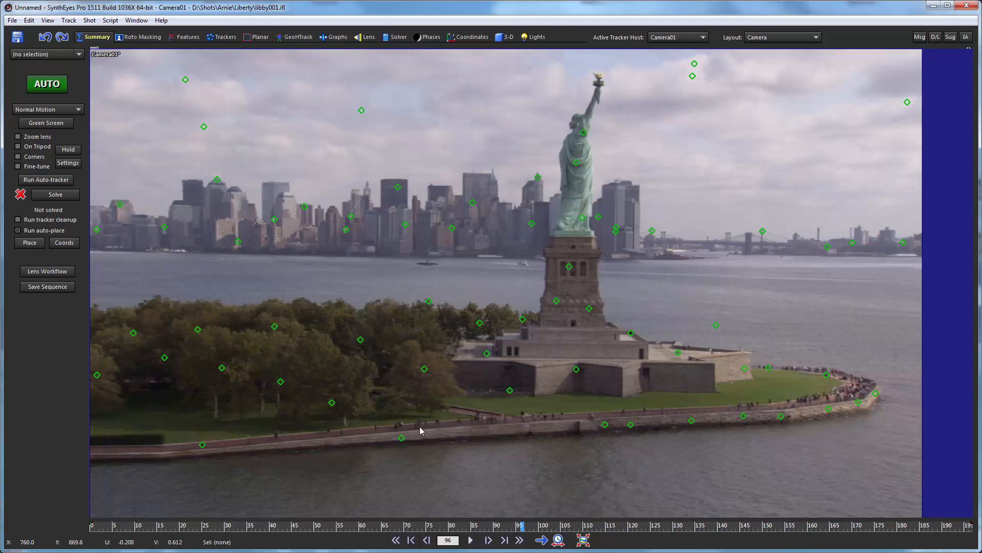
left_click_drag(489, 527, 612, 522)
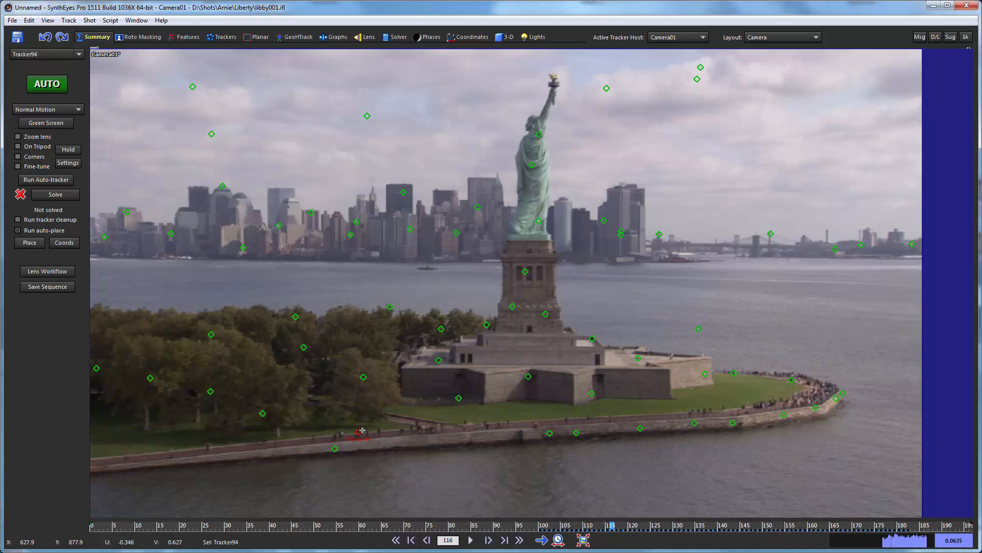
left_click_drag(580, 534, 361, 518)
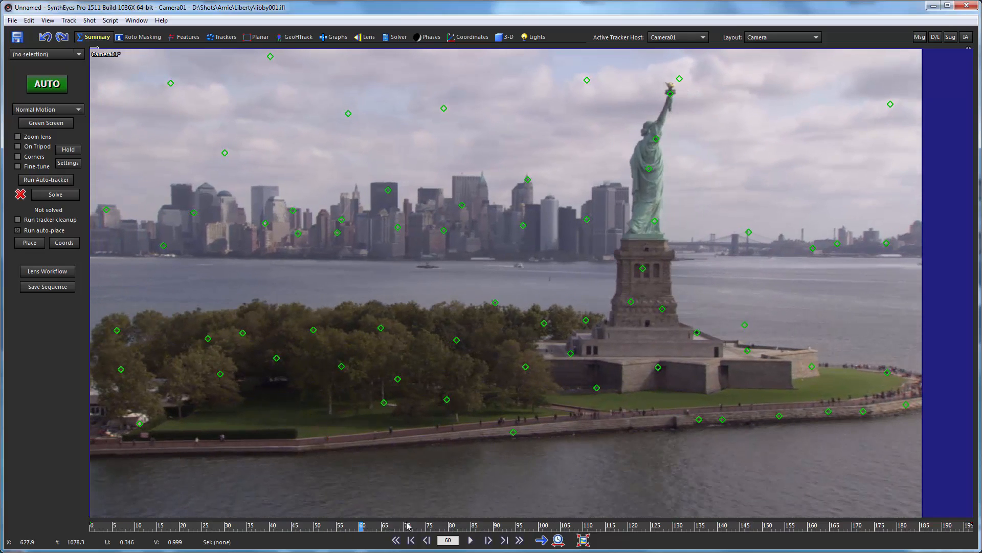
left_click_drag(387, 529, 93, 535)
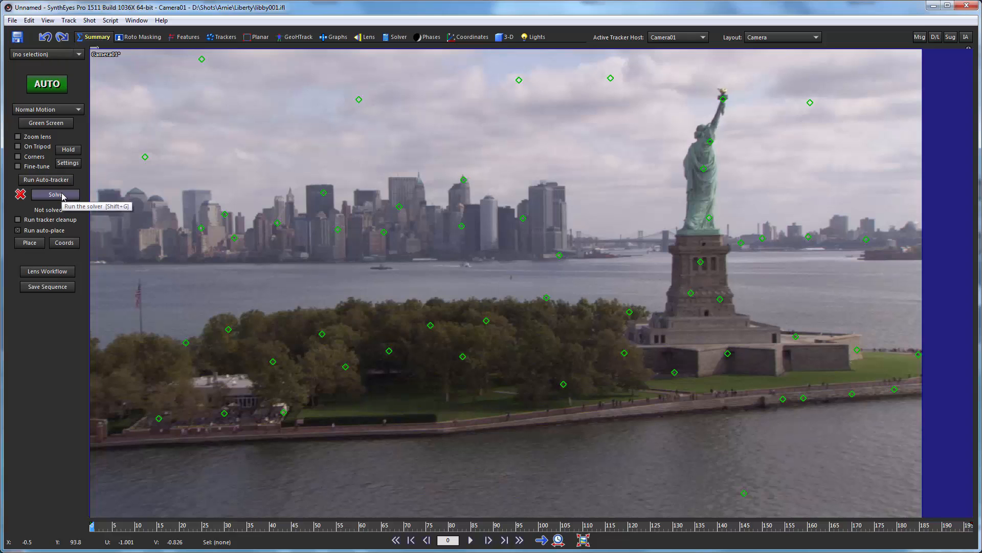
Enable lens distortion calculation, run the automatic camera solve, and scrub the early frames to check it
left_click(399, 38)
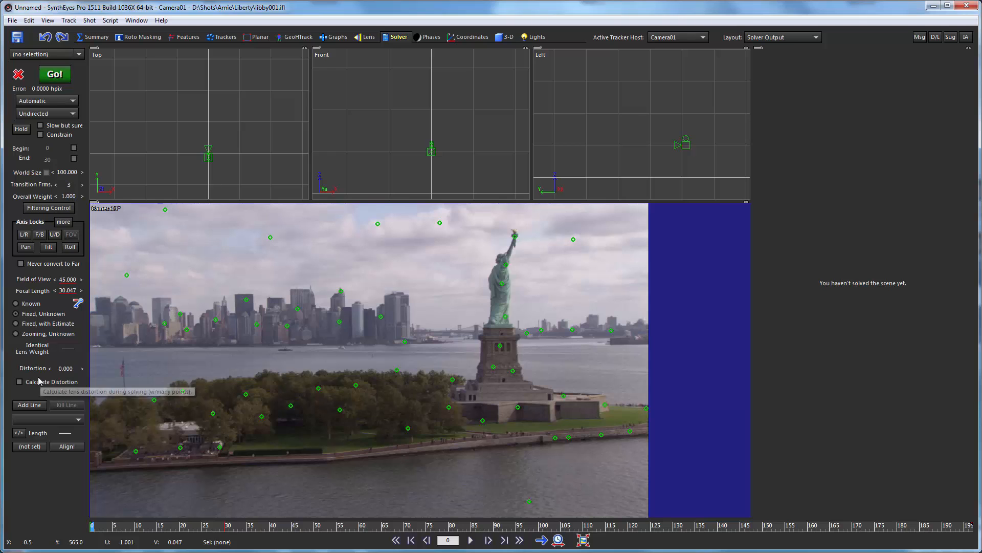
left_click(55, 74)
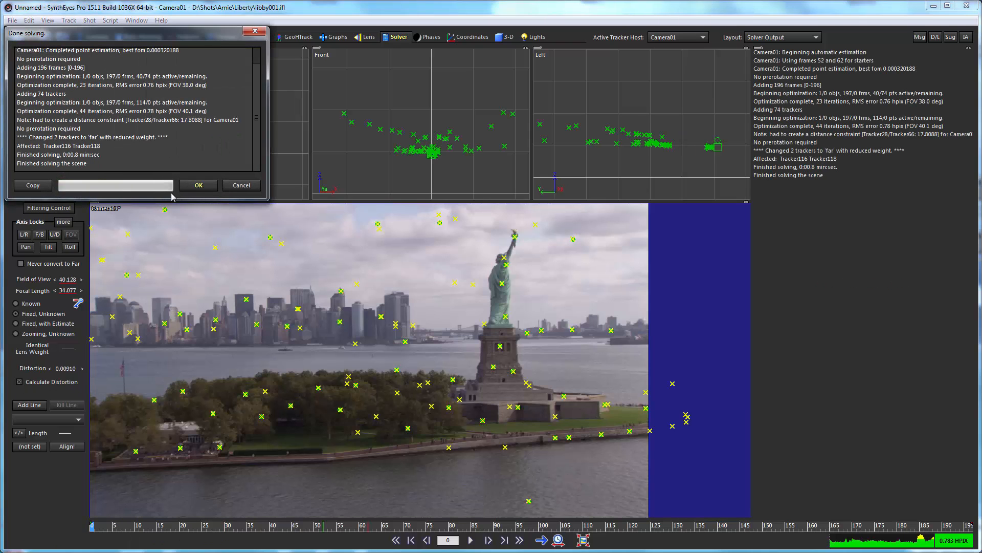
left_click(196, 186)
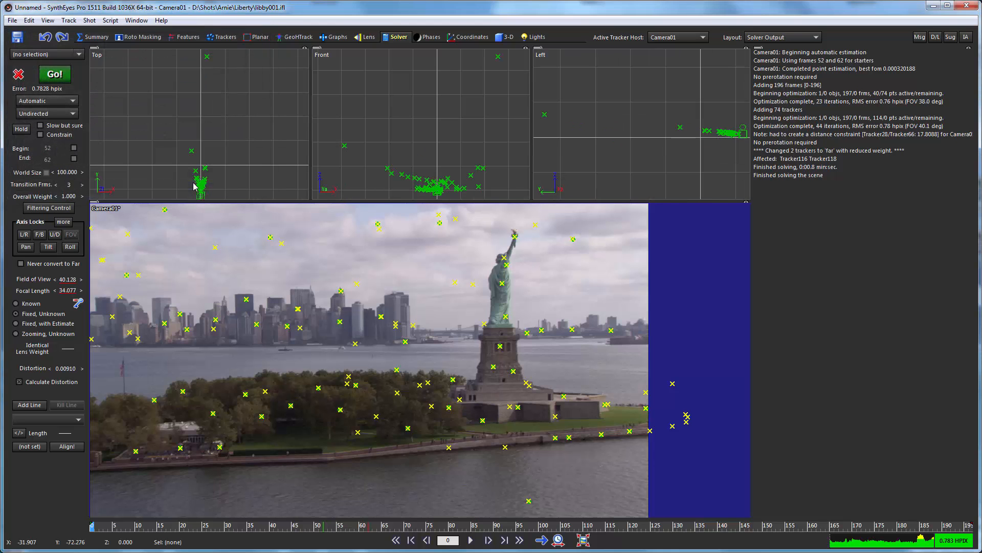
left_click(143, 526)
left_click_drag(142, 526, 116, 507)
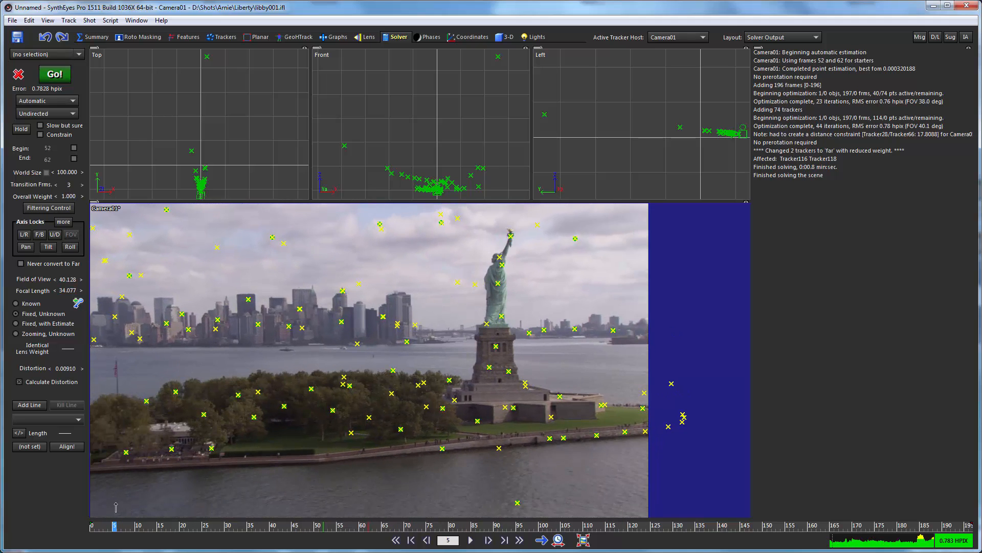
Inspect which trackers count as high-error using the Clean up trackers tool, without applying any fixes
left_click(76, 20)
left_click(74, 44)
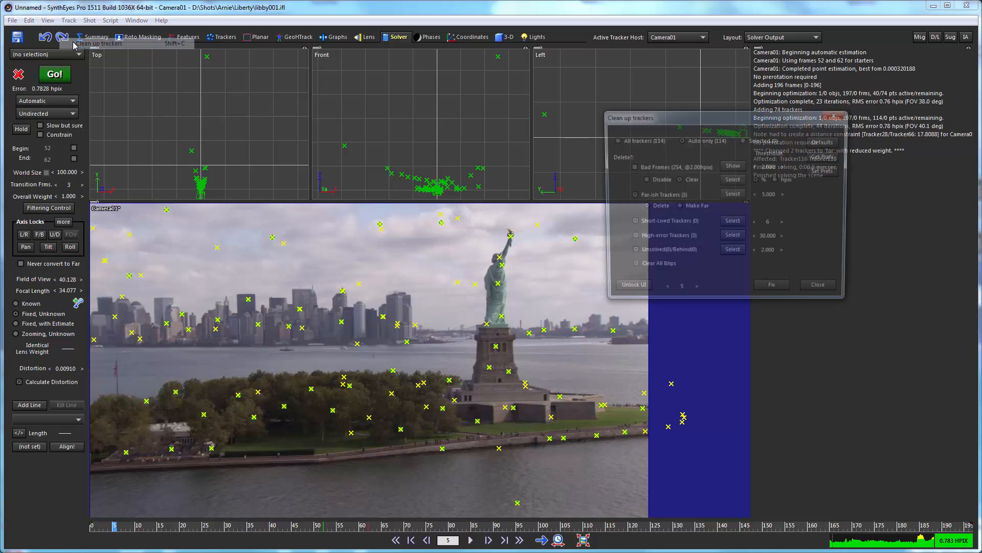
left_click(732, 238)
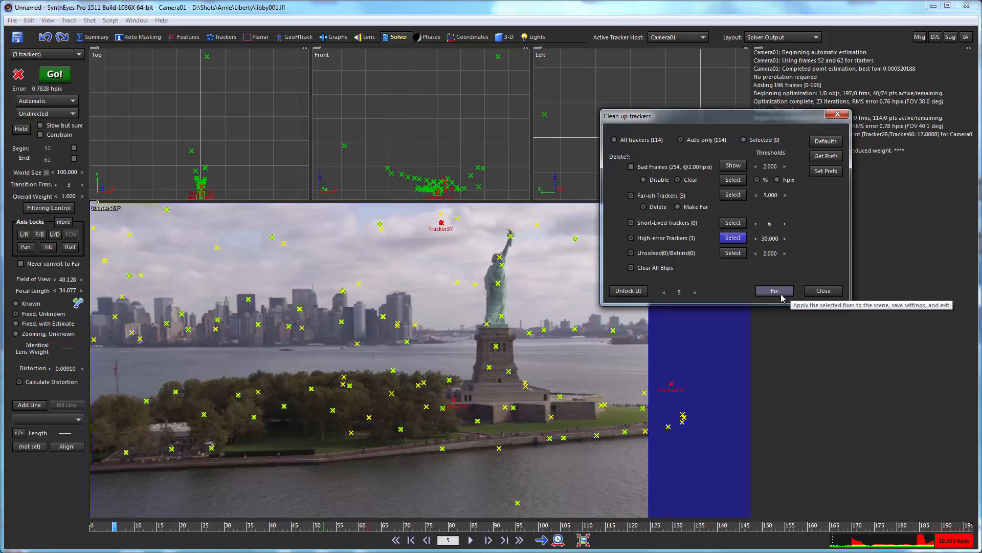
left_click(820, 291)
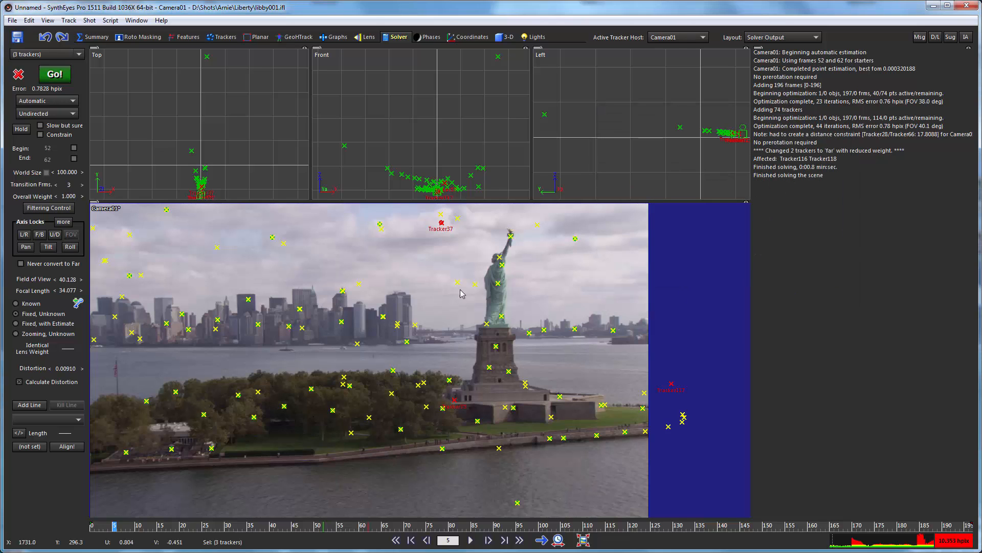
Delete the trackers on the moving clouds in the sky on both sides of the statue
mouse_move(125, 215)
left_mouse_down()
mouse_move(91, 228)
mouse_move(95, 267)
mouse_move(152, 290)
mouse_move(307, 259)
mouse_move(425, 272)
mouse_move(463, 302)
mouse_move(483, 270)
mouse_move(460, 194)
mouse_move(390, 202)
left_mouse_up()
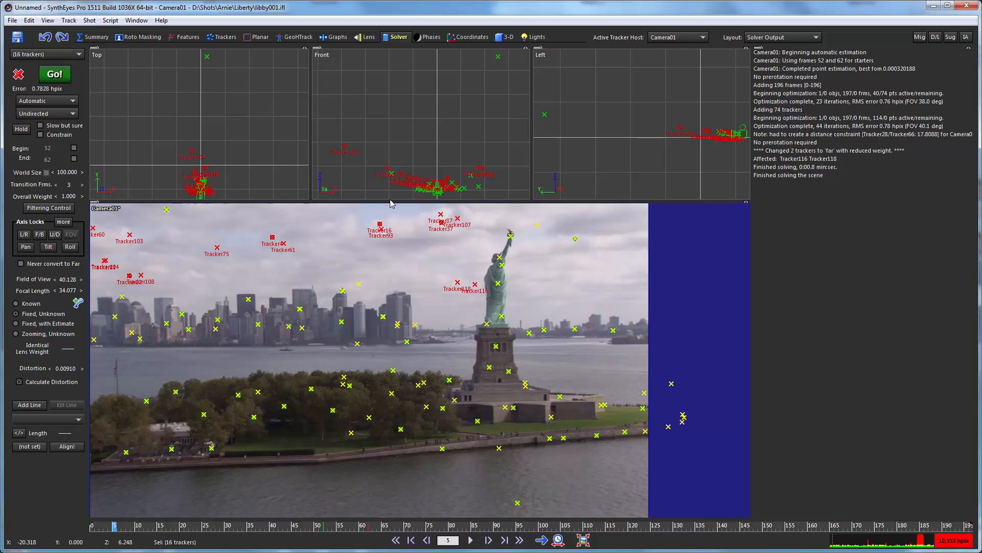
key("Delete")
left_click_drag(163, 224, 154, 209)
key("Delete")
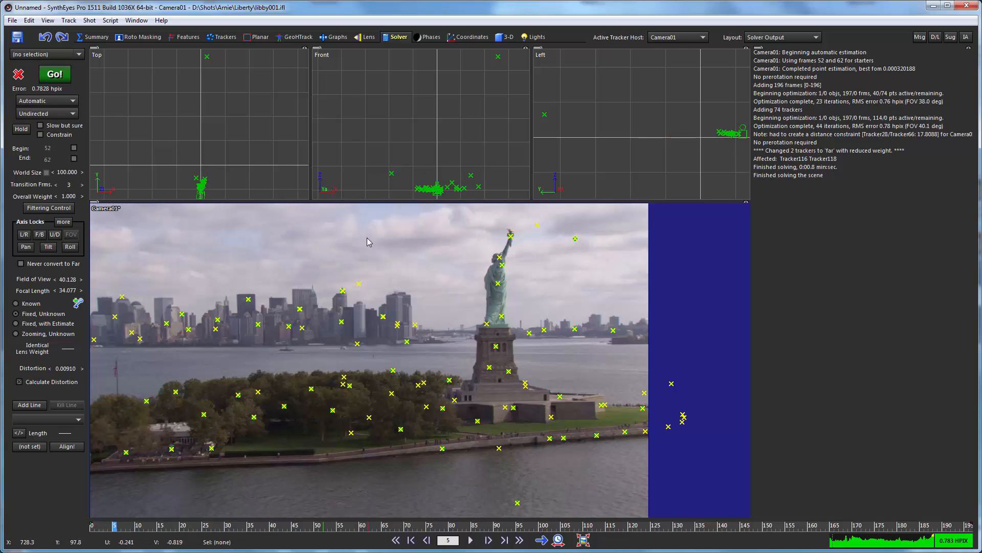
mouse_move(596, 218)
left_mouse_down()
mouse_move(537, 217)
mouse_move(550, 251)
mouse_move(596, 219)
left_mouse_up()
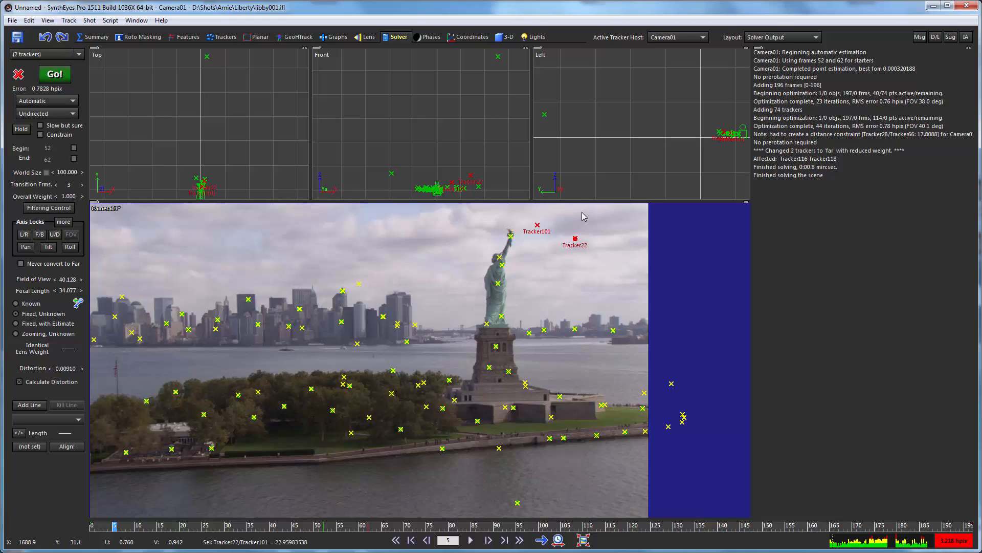
key("Delete")
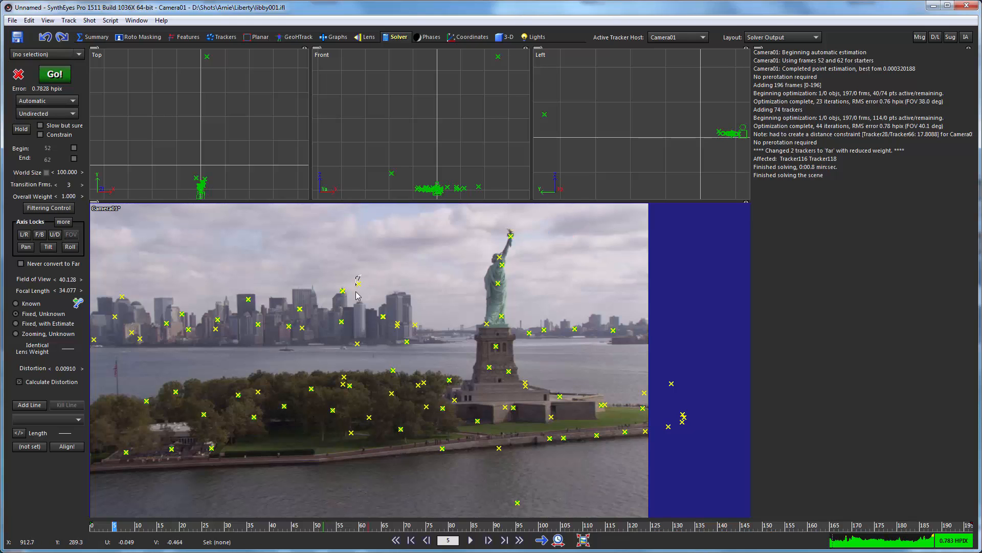
left_click_drag(357, 296, 359, 292)
key("Delete")
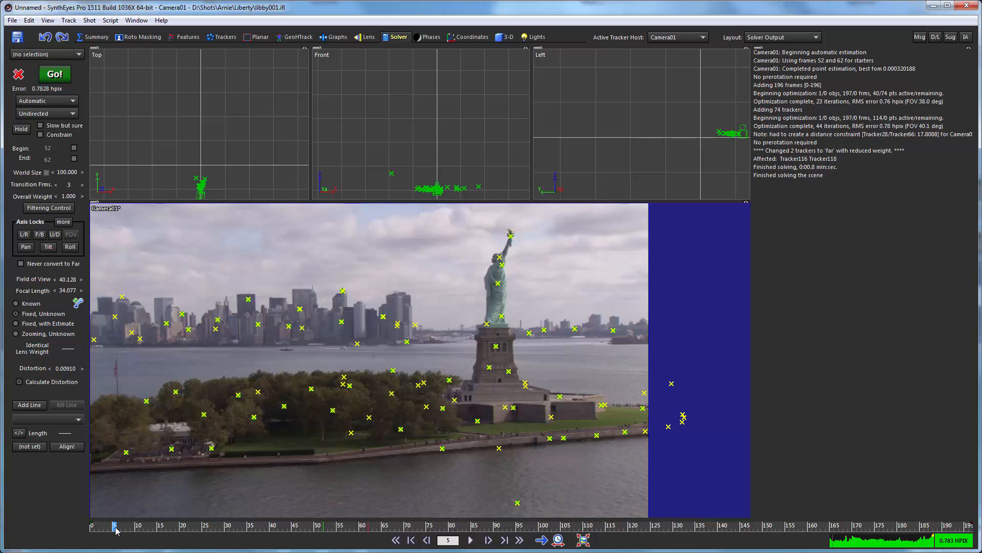
Scrub through the shot to check for remaining sky trackers, and solve the camera again
left_click_drag(116, 530, 845, 528)
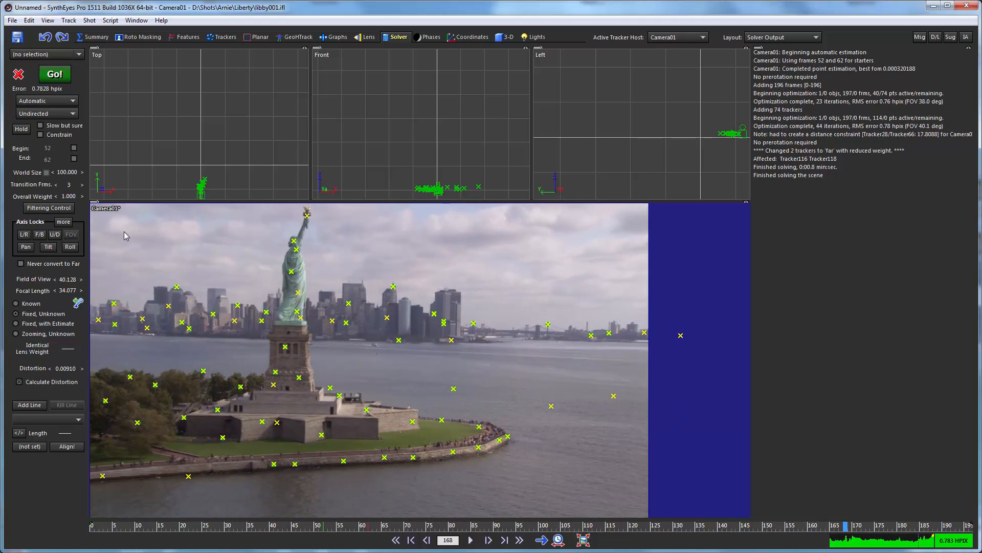
left_click_drag(105, 531, 51, 450)
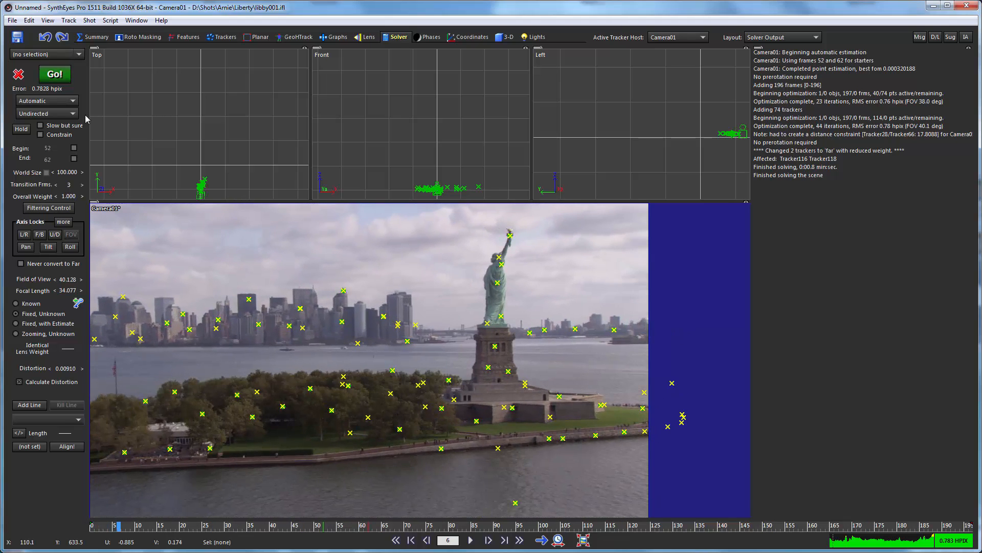
left_click(54, 74)
left_click(199, 185)
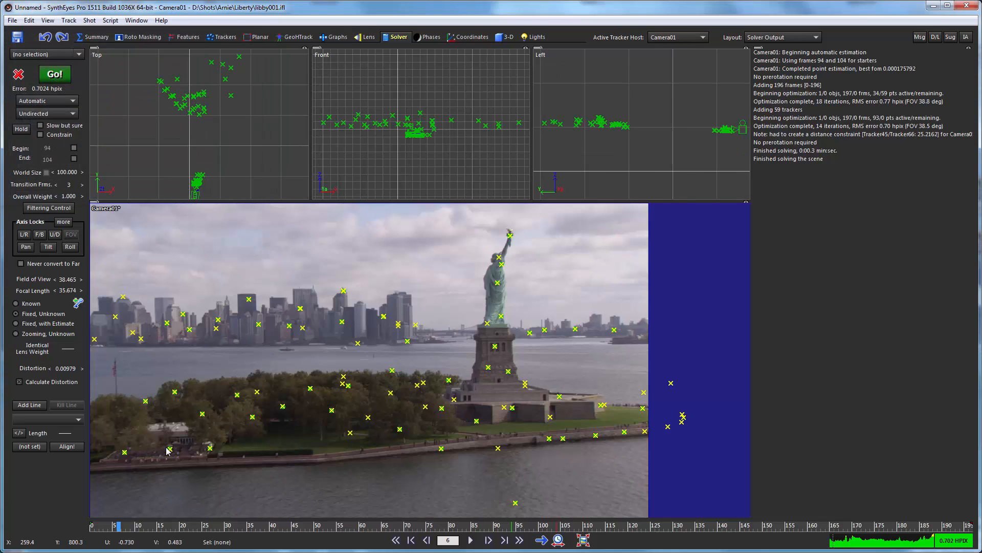
Delete the high-error trackers with the Clean up trackers tool and re-solve the camera
left_click(69, 20)
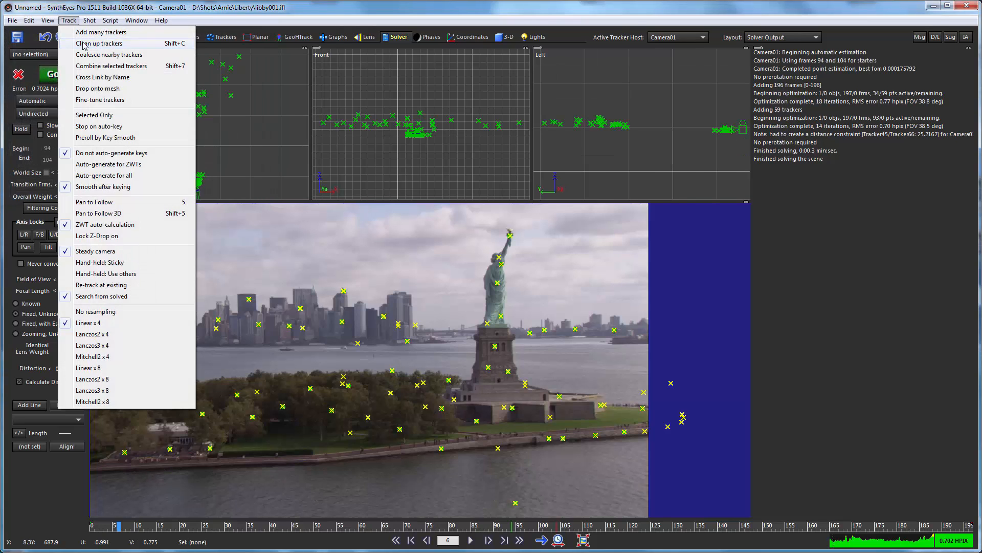
left_click(99, 43)
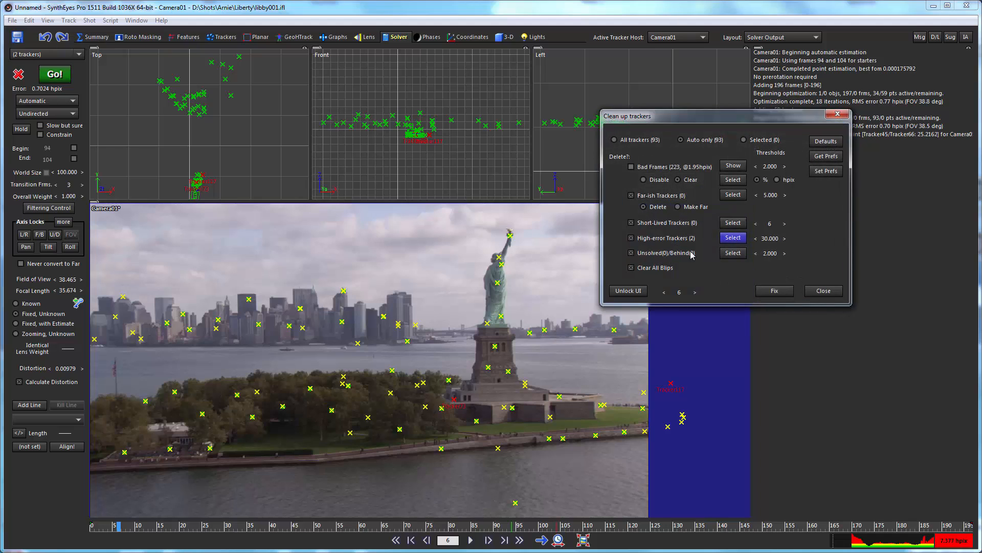
left_click(732, 238)
left_click(733, 238)
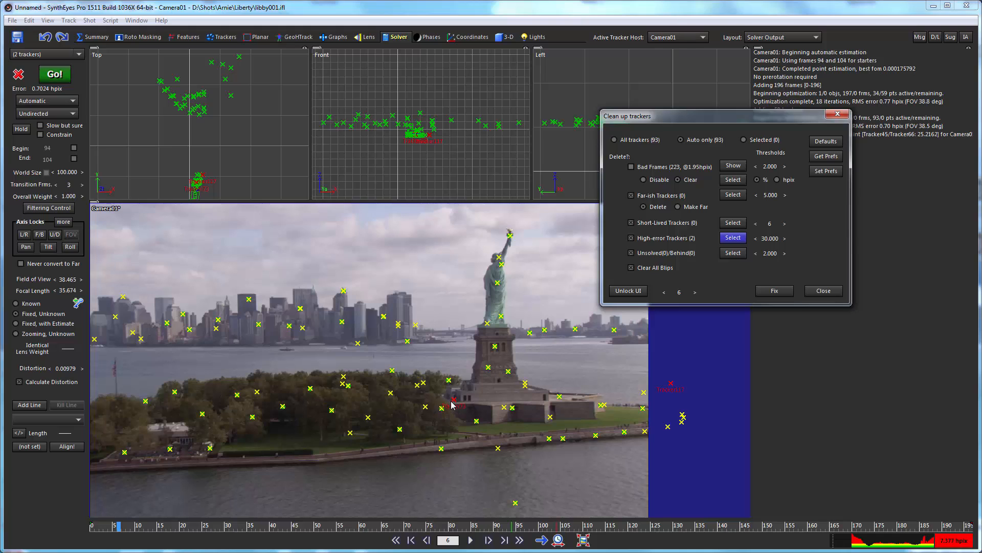
left_click(775, 290)
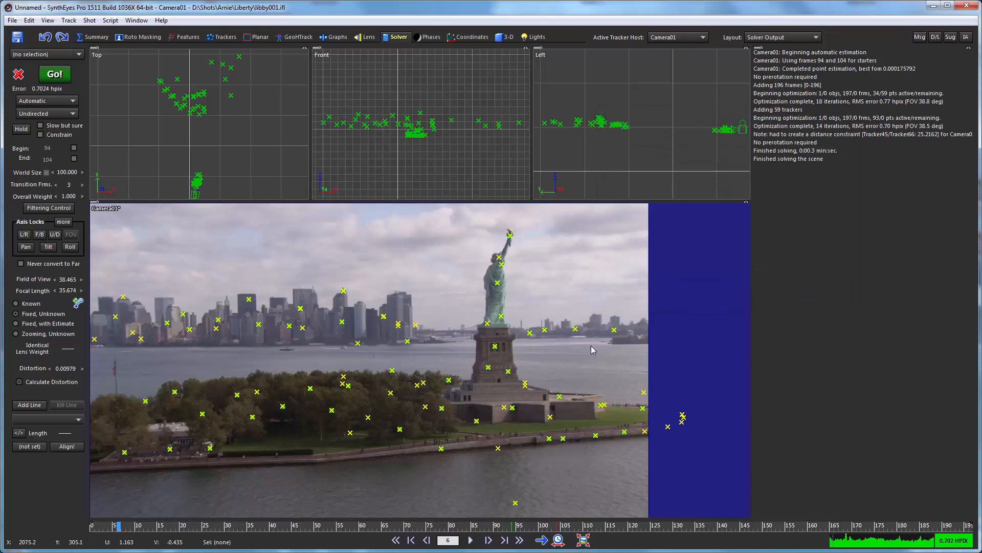
left_click(55, 74)
left_click(189, 187)
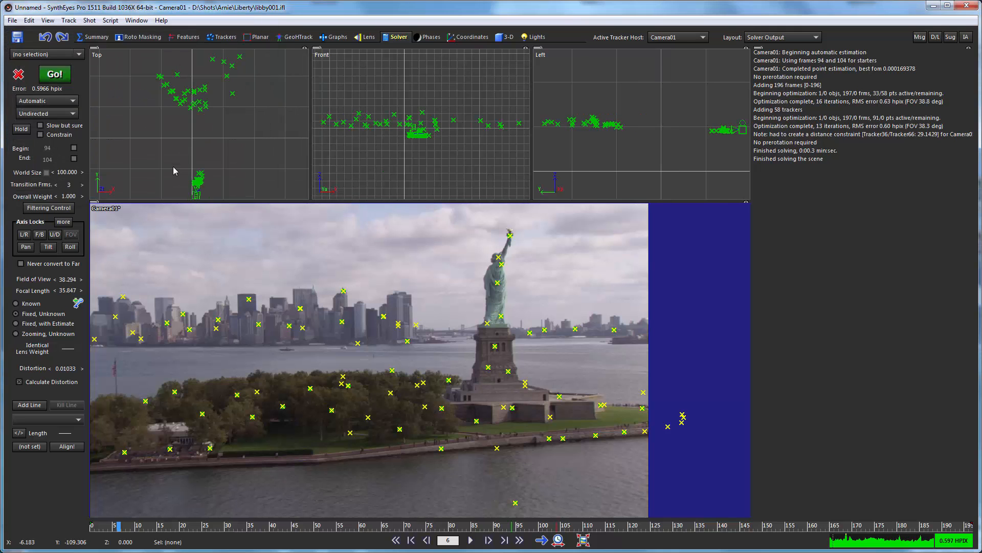
Scrub through the solved shot and examine the lens distortion grid over the footage
left_click(136, 526)
left_click_drag(132, 523, 814, 492)
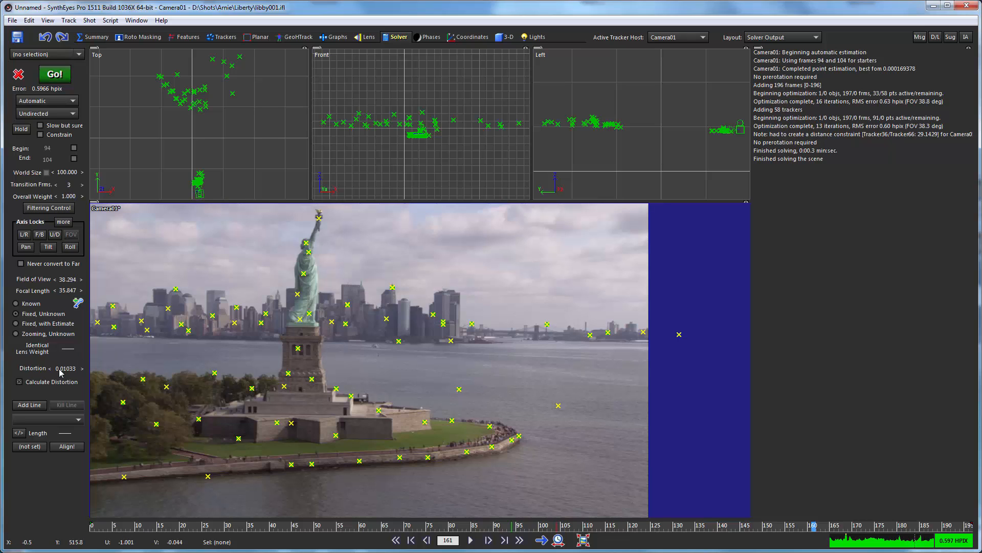
left_click(366, 38)
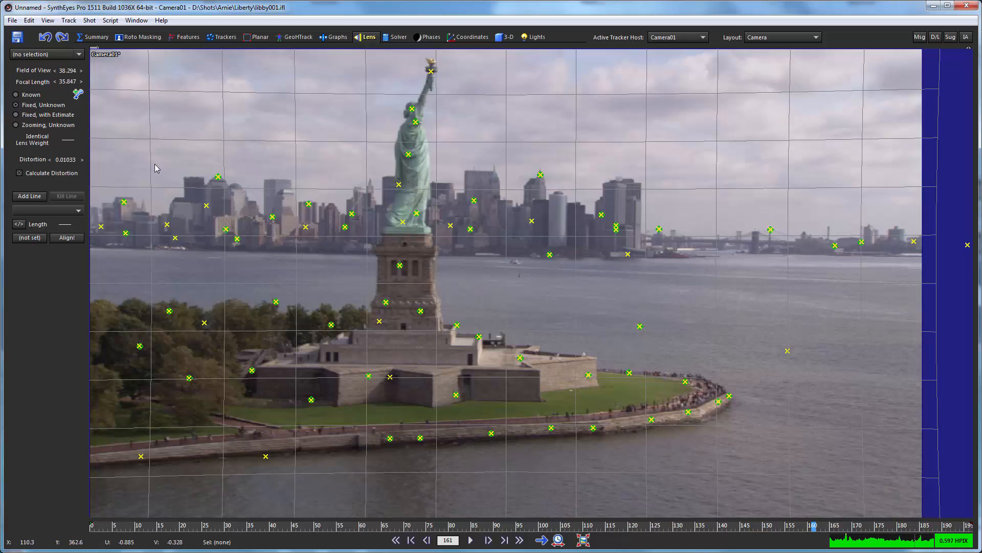
left_click(397, 39)
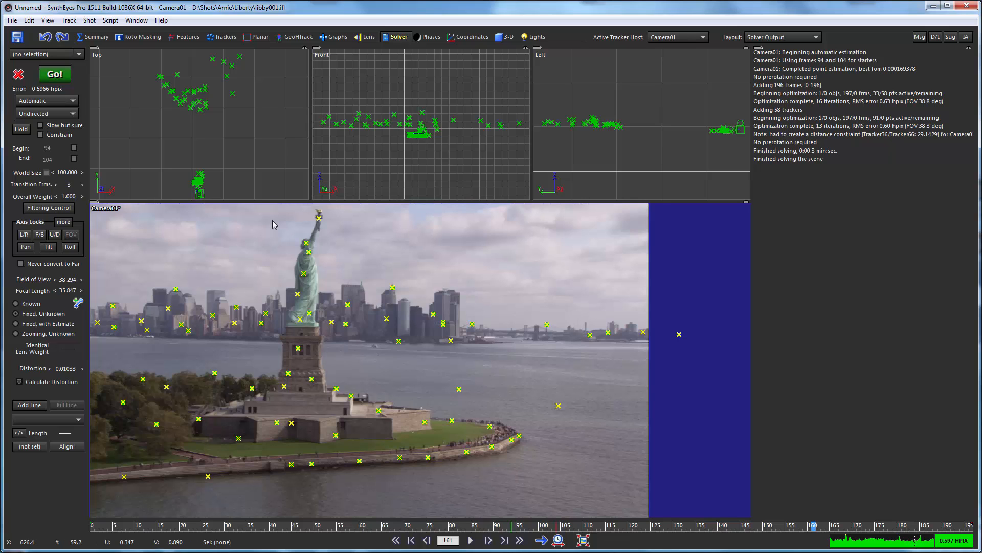
Export the scene as AfterEffects Javascript to libby.jsx, replacing the existing file, and run it as a new project for CC 2015
left_click(13, 20)
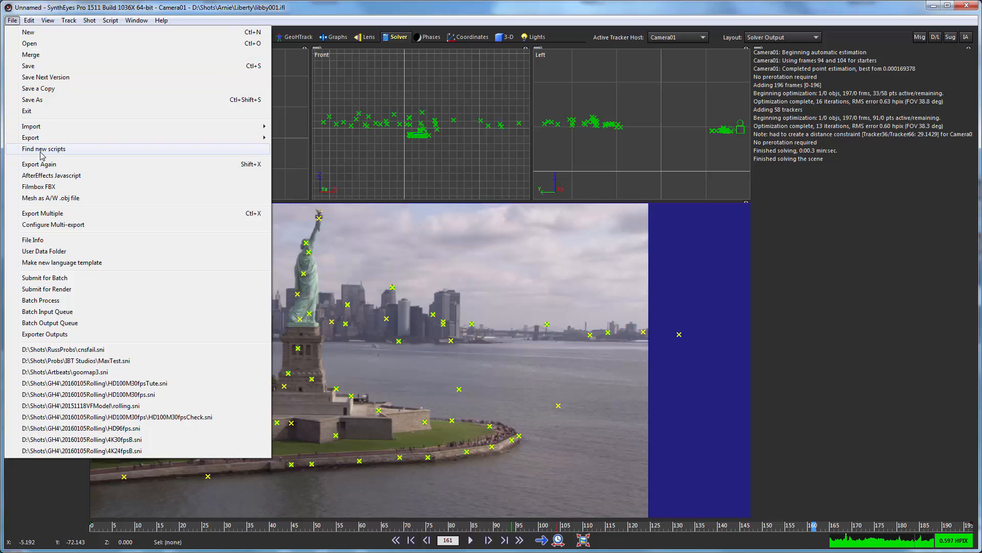
left_click(47, 175)
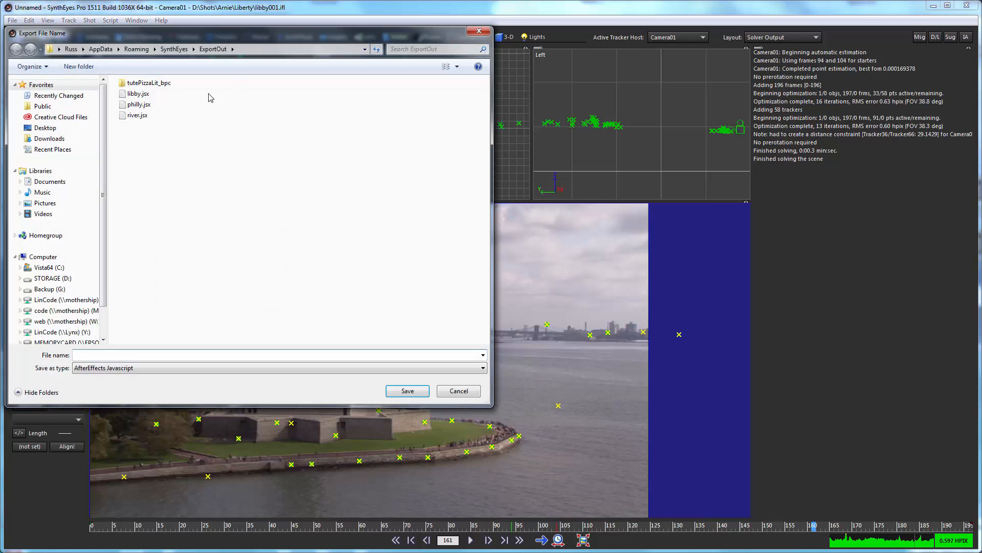
left_click(137, 94)
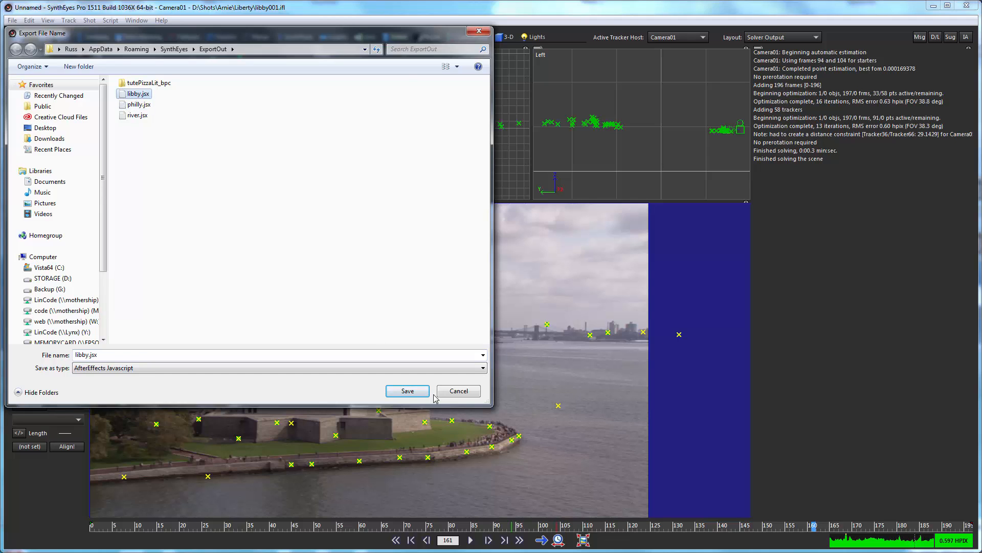
left_click(396, 392)
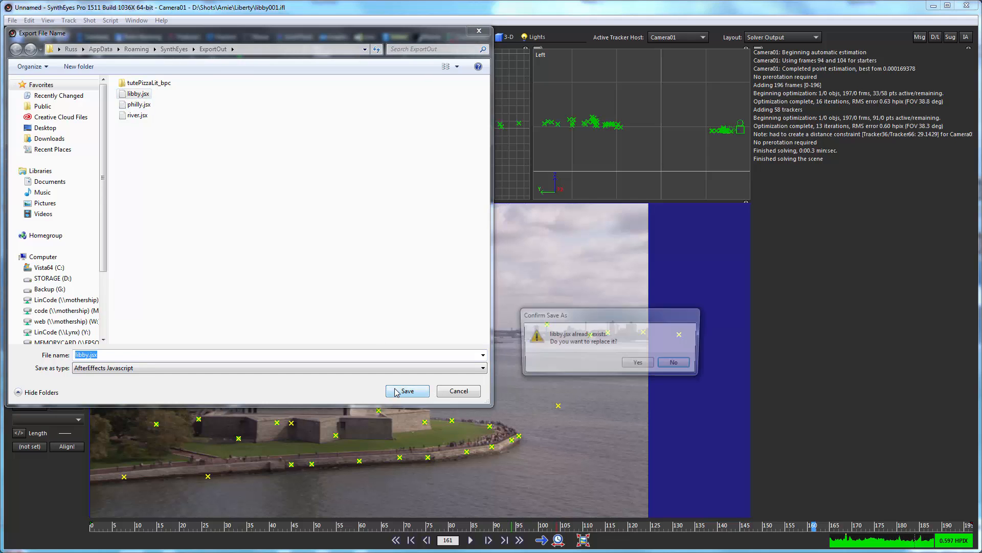
left_click(644, 364)
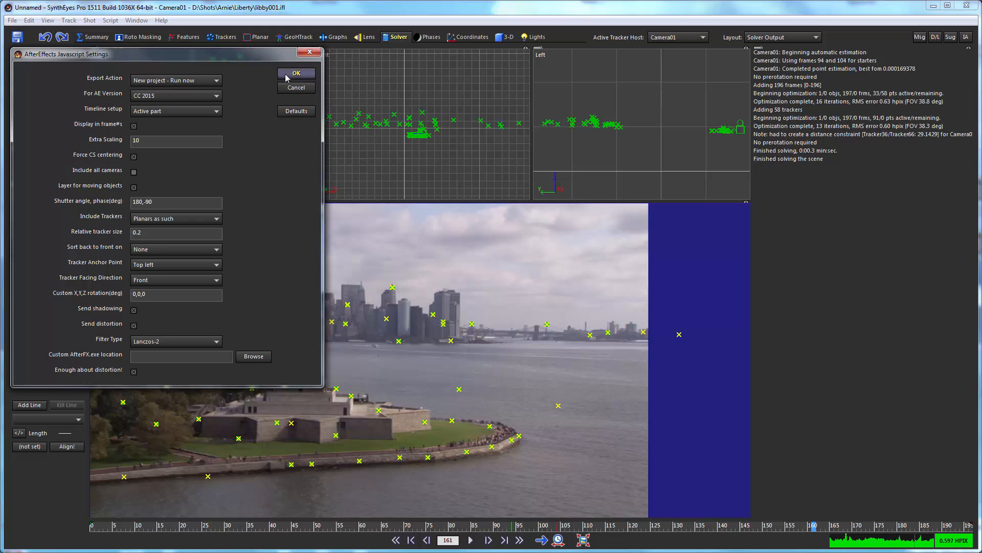
left_click(285, 77)
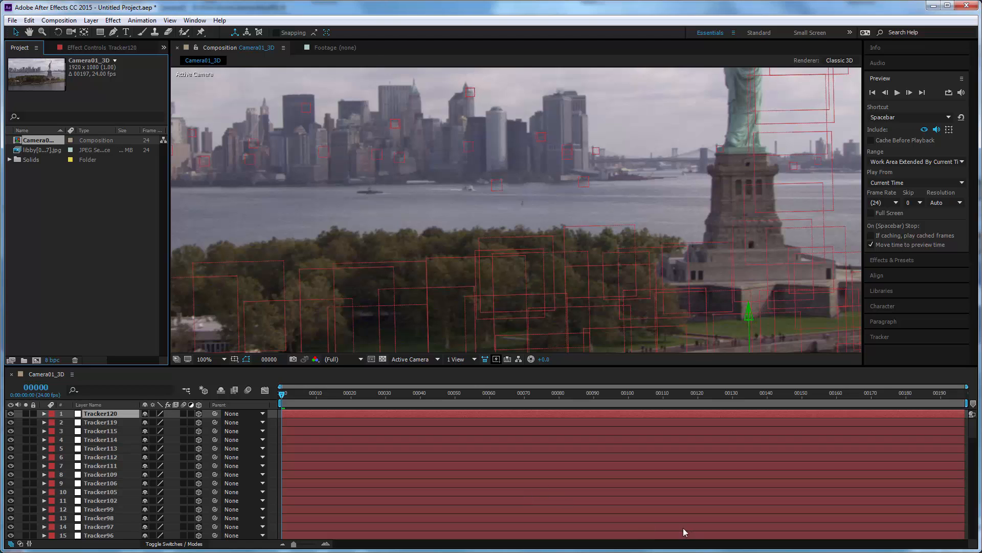
In After Effects, scrub through the Camera01_3D composition at 50% magnification to check how the tracker layers follow the footage
left_click_drag(294, 392, 823, 394)
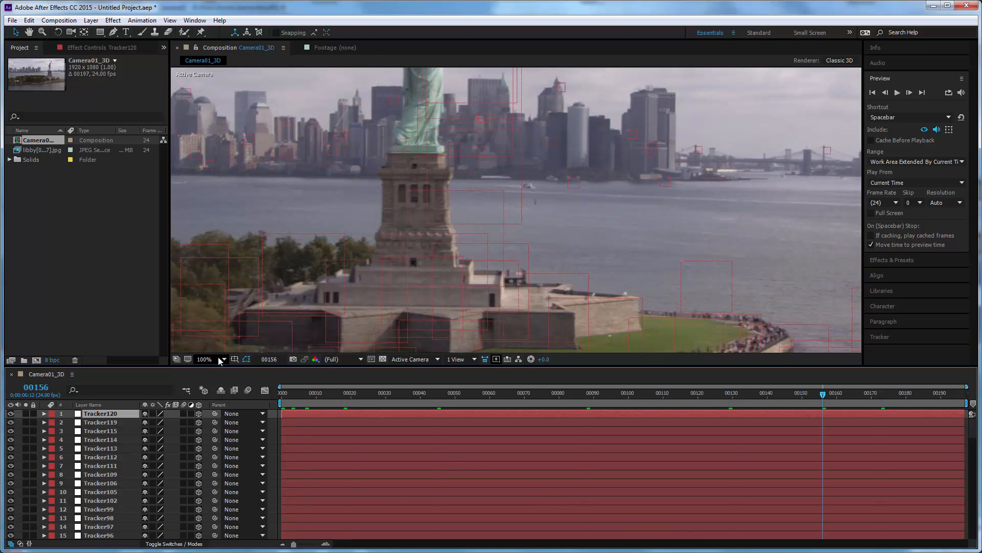
left_click(224, 359)
left_click(215, 428)
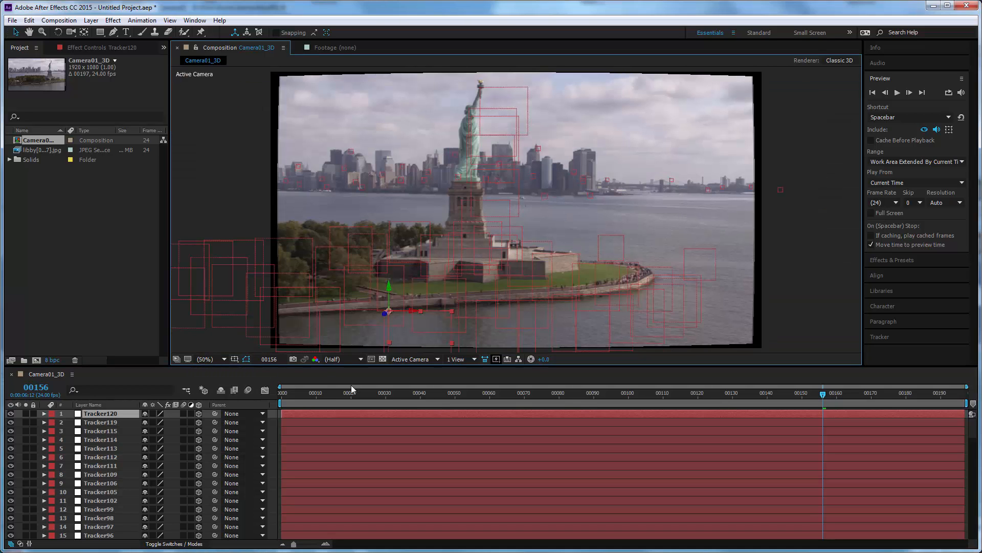
left_click_drag(314, 395, 455, 393)
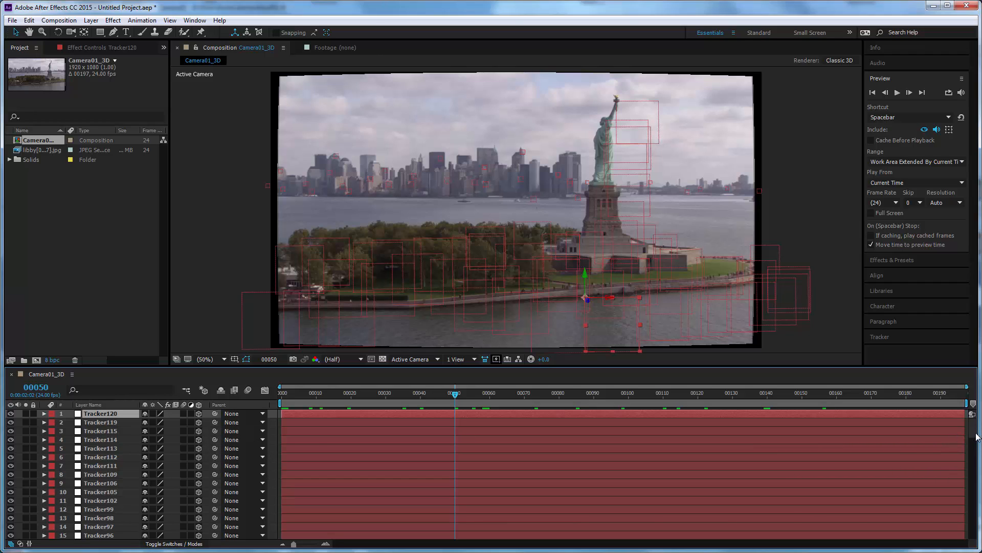
Open the effect controls of the libby image-sequence layer to examine its SynthEyes Distortion settings
left_click_drag(977, 434, 977, 535)
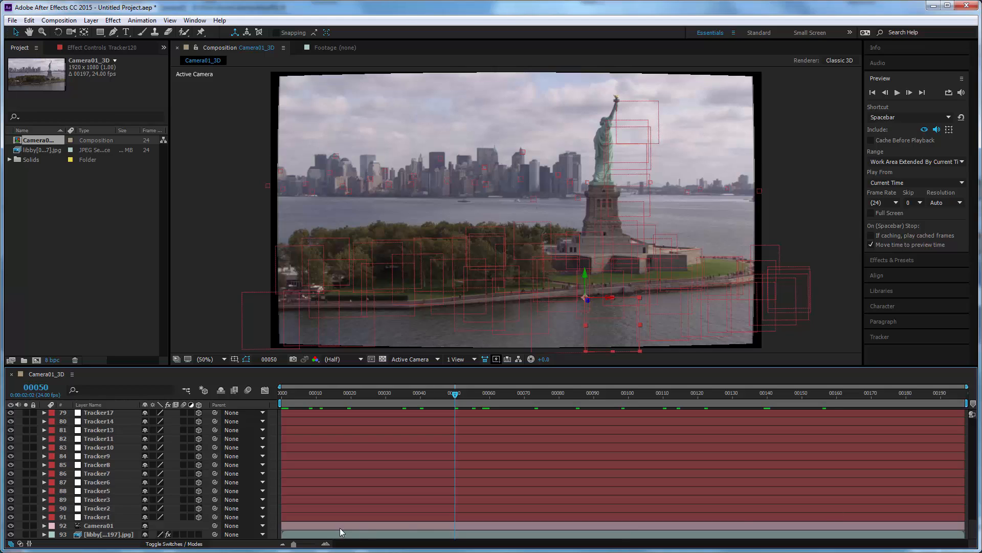
left_click(96, 535)
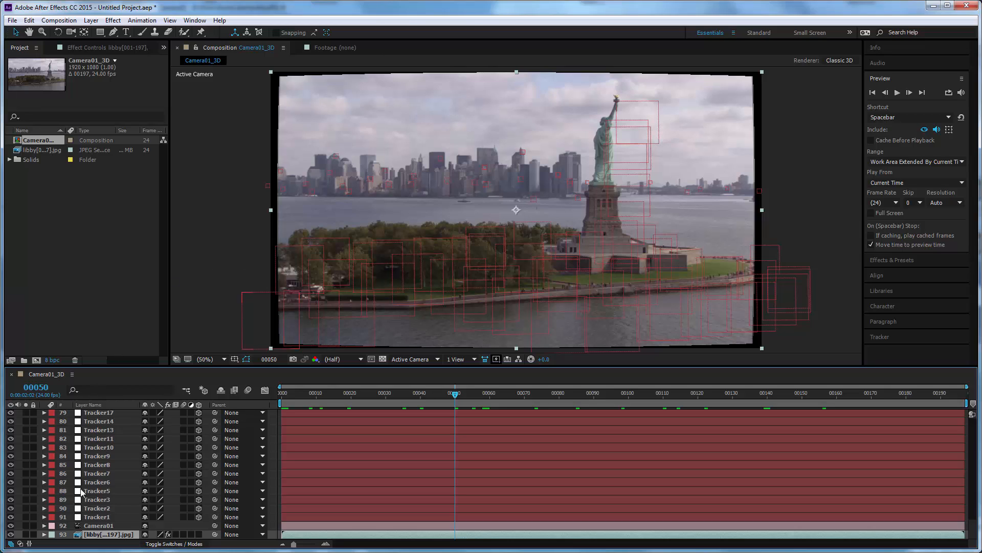
left_click(87, 48)
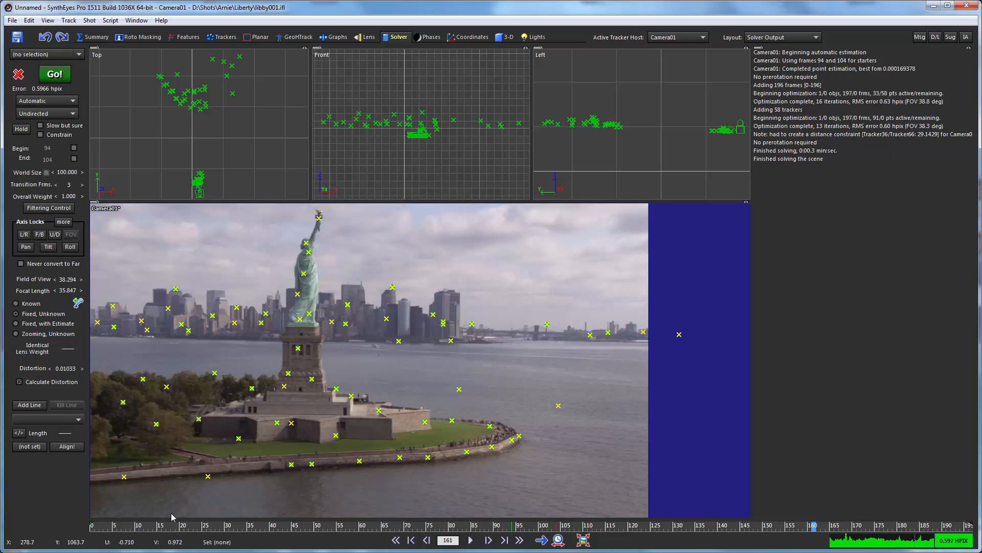
Back in SynthEyes, run the Lens Workflow with Undistorted(1) as the final output and a margin of 4
left_click(101, 38)
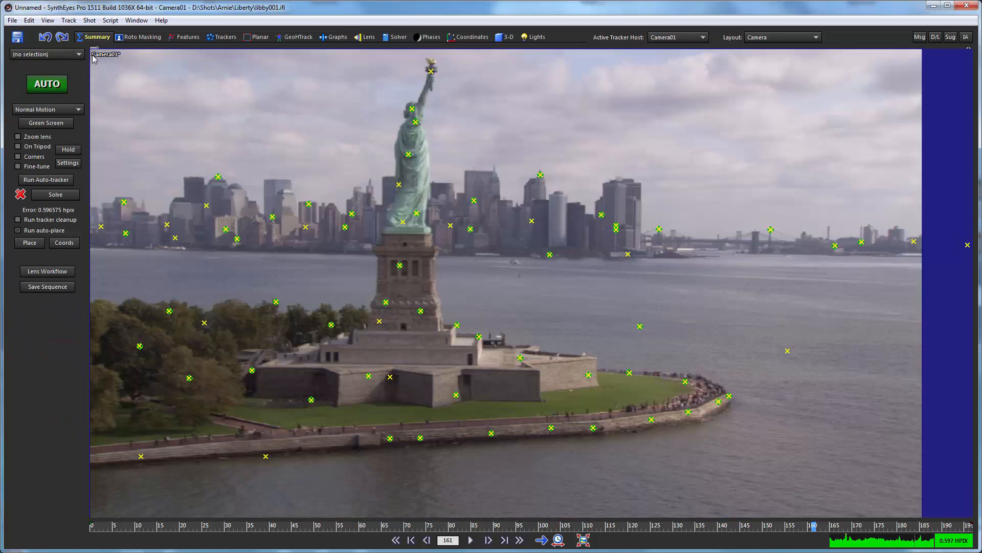
left_click(64, 273)
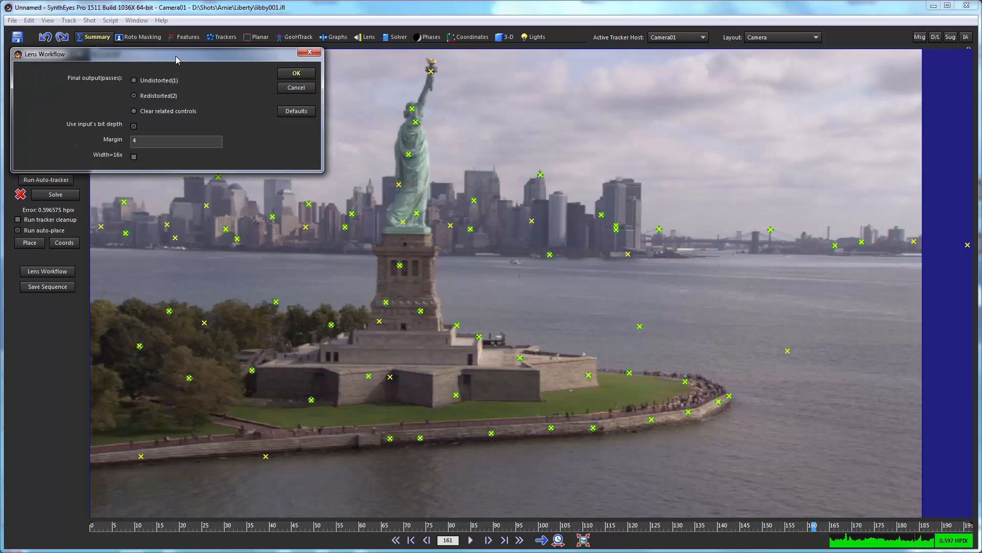
left_click_drag(176, 60, 359, 178)
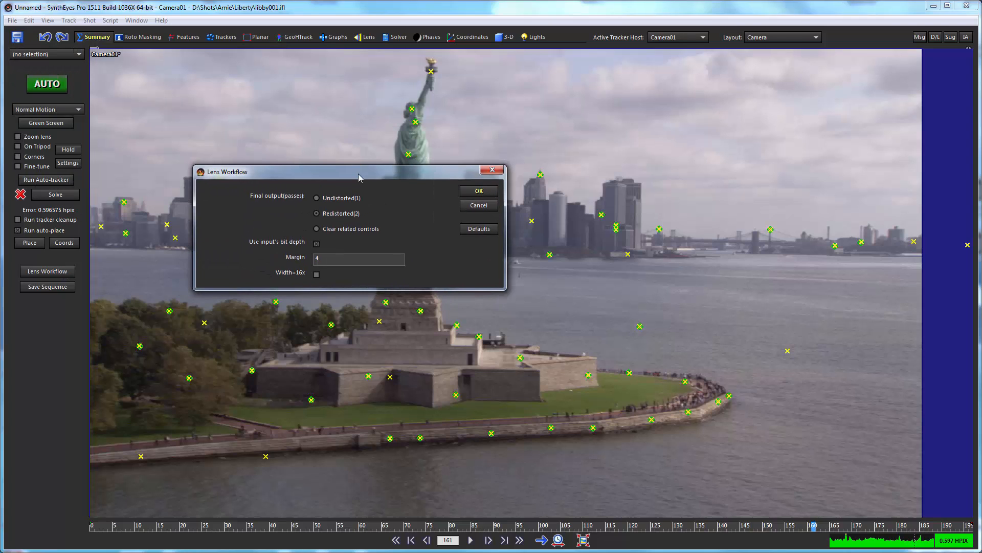
left_click(317, 199)
left_click(481, 192)
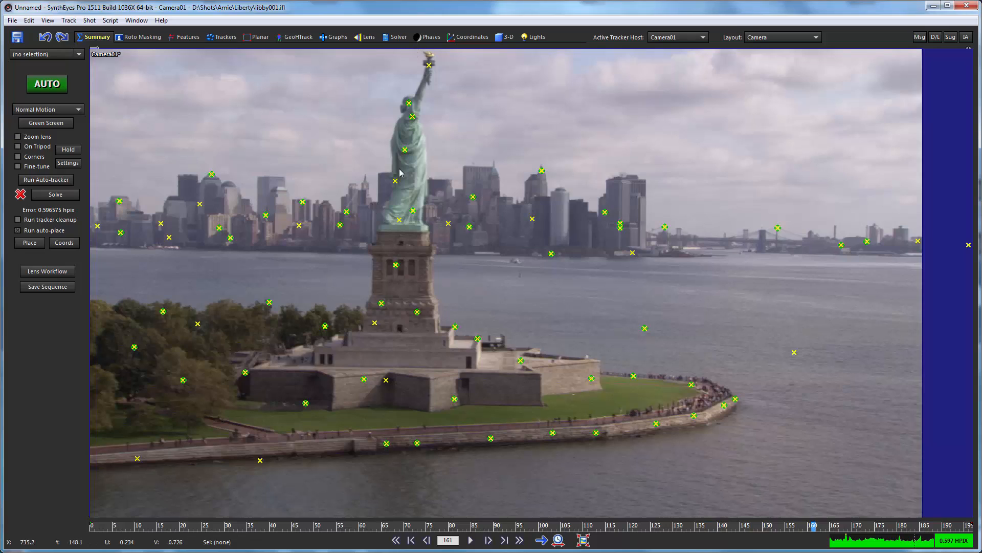
Export the scene to After Effects again, discarding the open untitled project, and scrub through the new composition
mouse_move(392, 181)
left_click(12, 21)
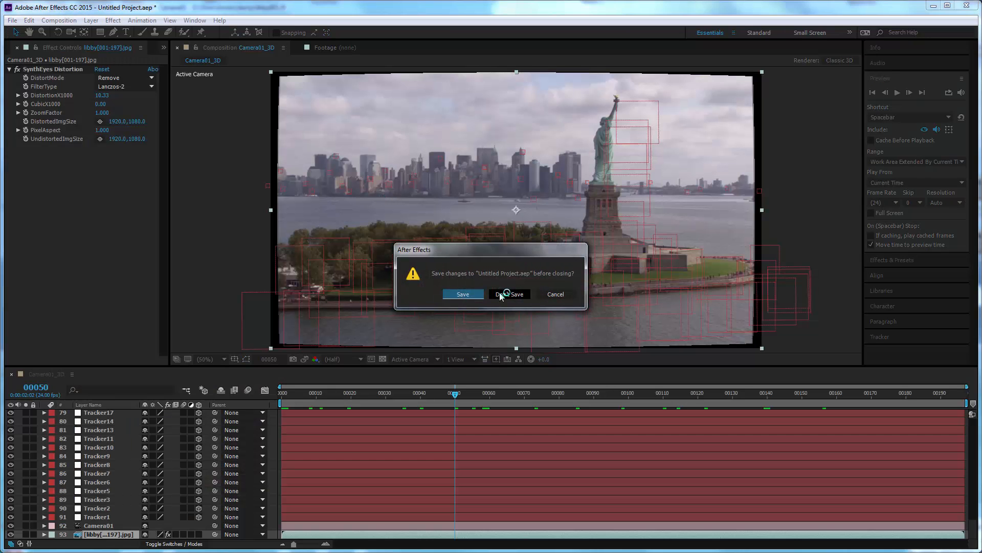
left_click(502, 295)
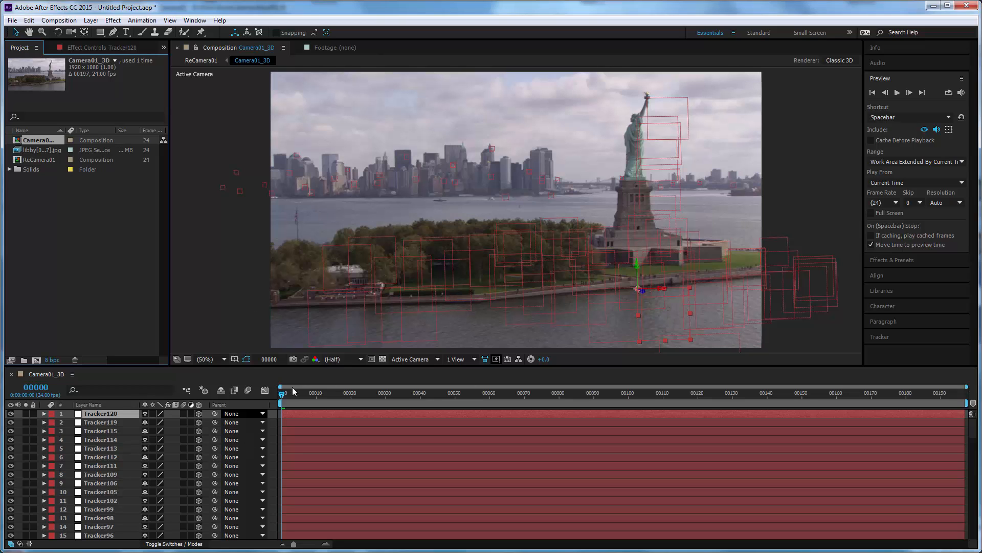
left_click_drag(307, 392, 646, 398)
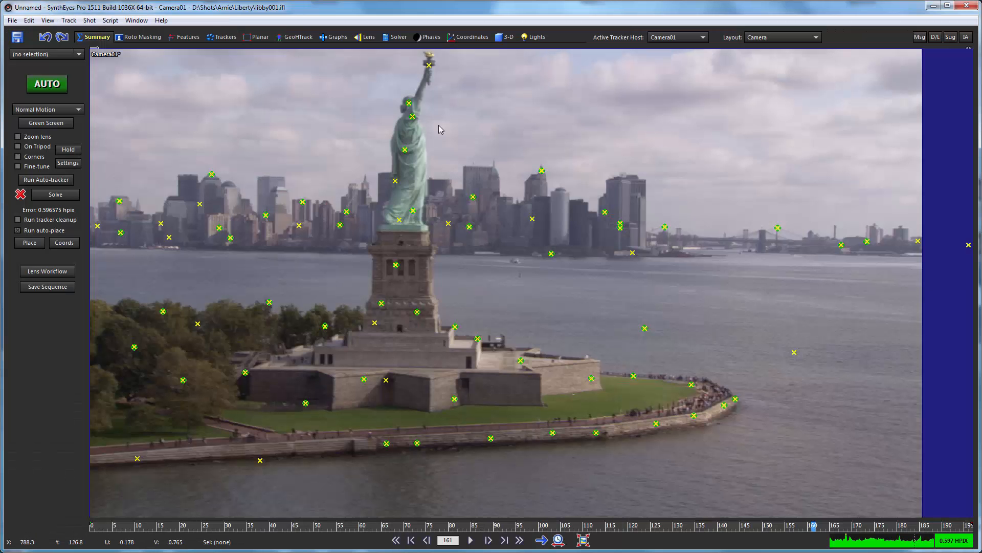
In SynthEyes, make every tracker except the torch's Tracker8 non-exportable, and re-export the scene to After Effects without saving the open project
left_click(428, 66)
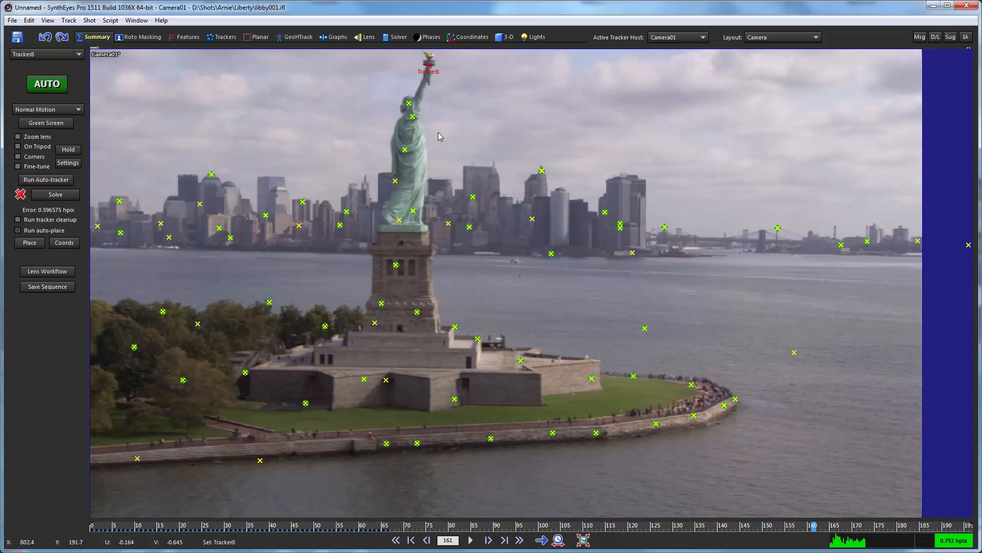
left_click(475, 38)
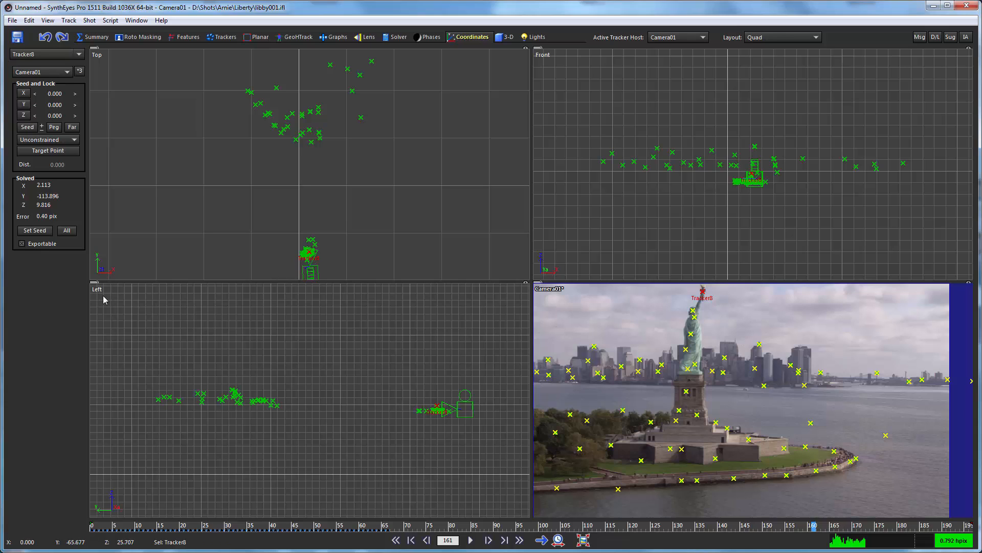
key("ctrl+a")
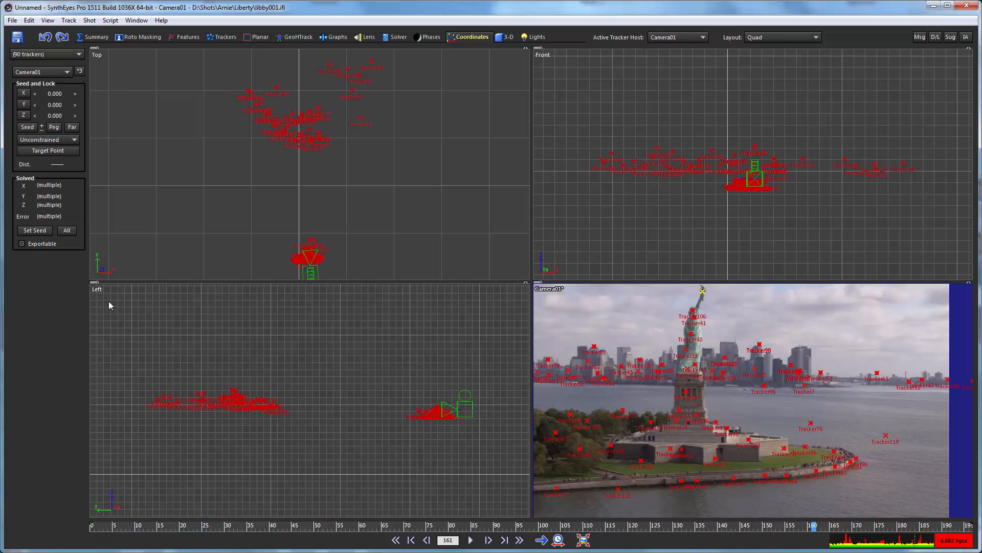
left_click(37, 244)
key("ctrl+i")
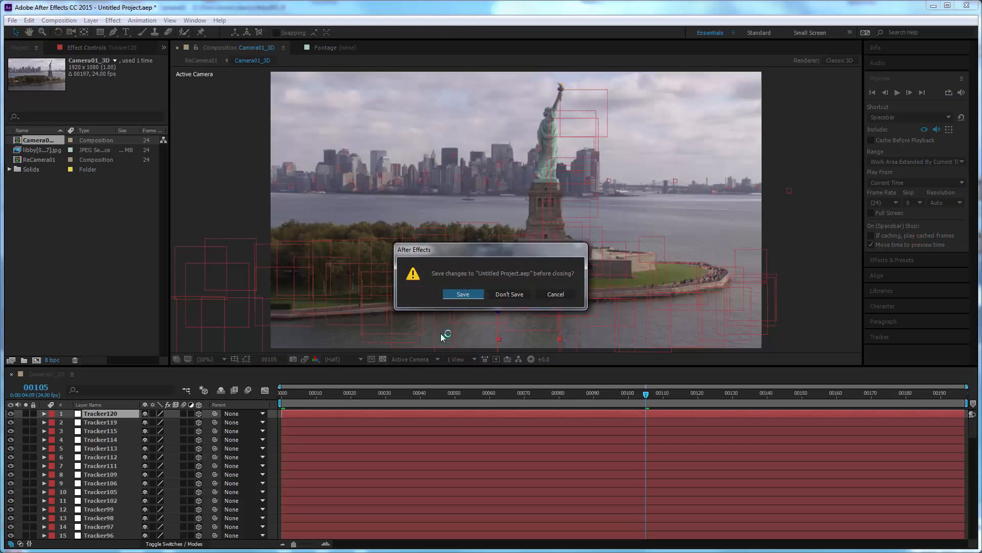
left_click(507, 294)
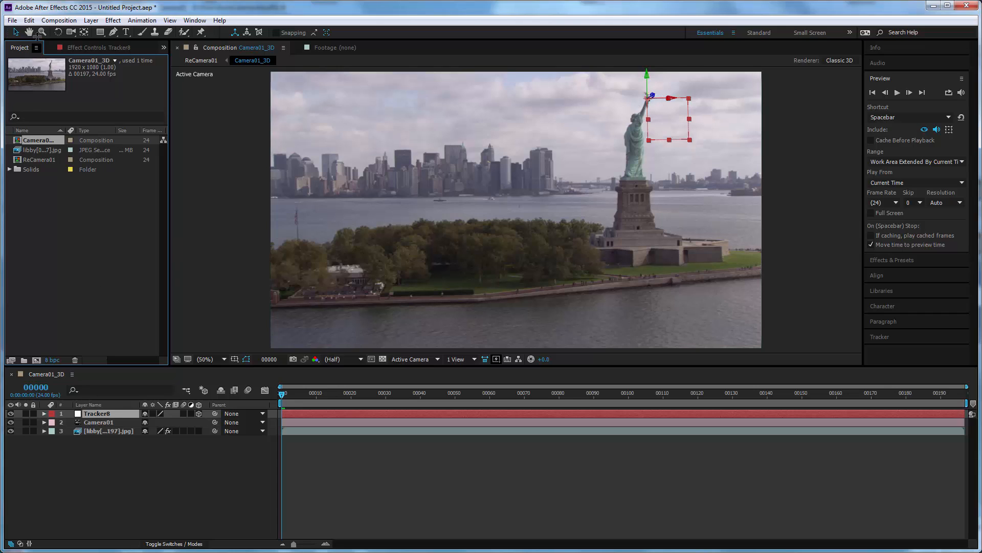
Import the recently used flag footage waving_trimmed.mov into the After Effects project
left_click(7, 22)
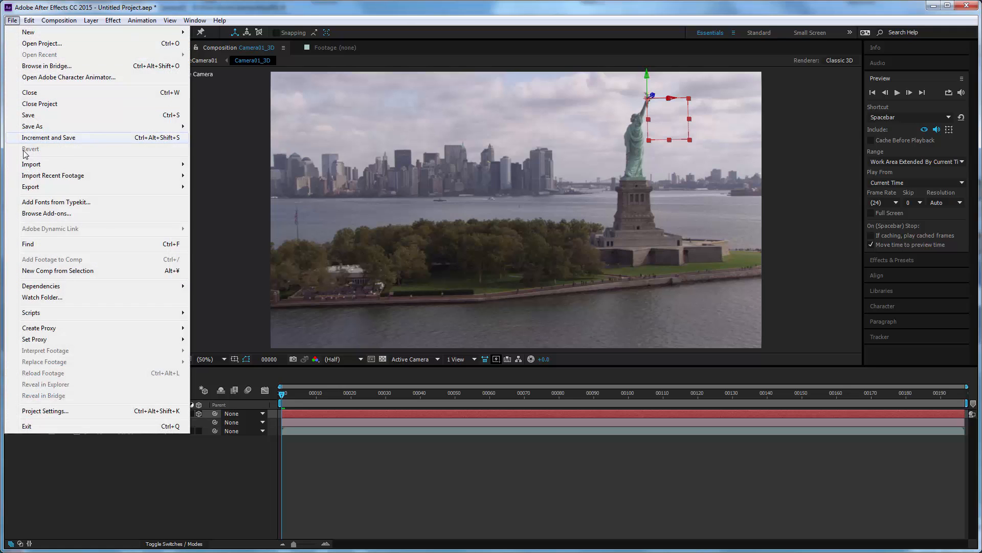
mouse_move(82, 176)
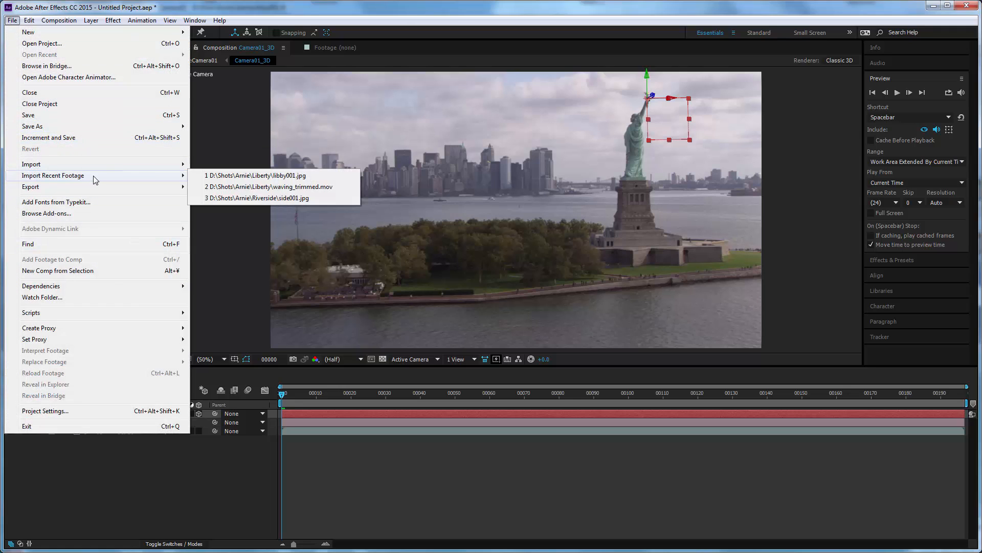
left_click(227, 187)
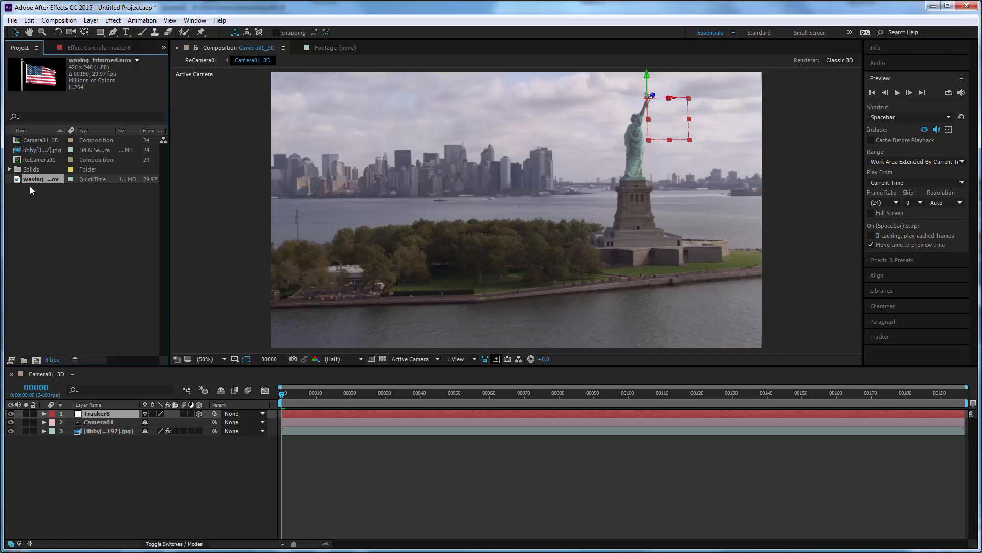
Set waving_trimmed.mov to loop 10 times in its footage interpretation
right_click(34, 180)
mouse_move(64, 227)
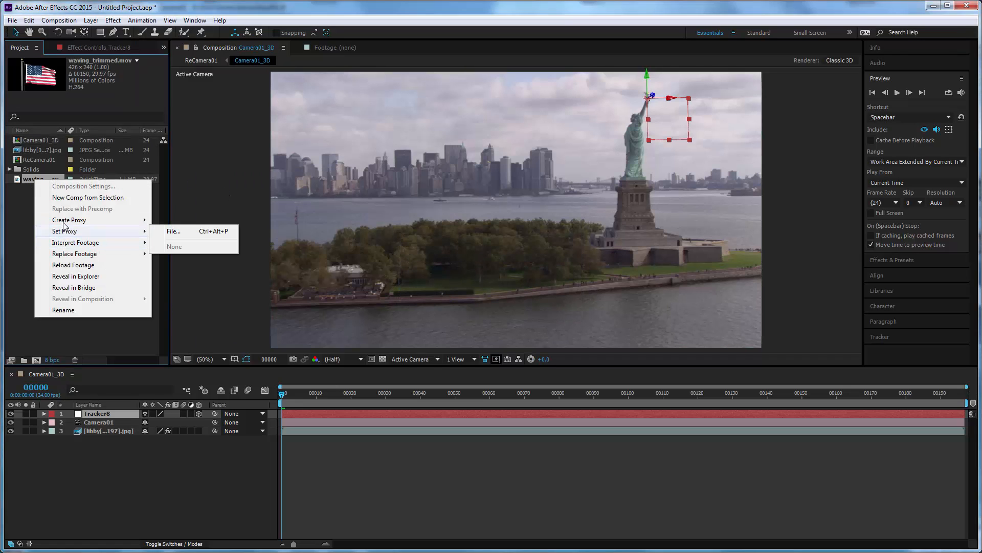
left_click(177, 243)
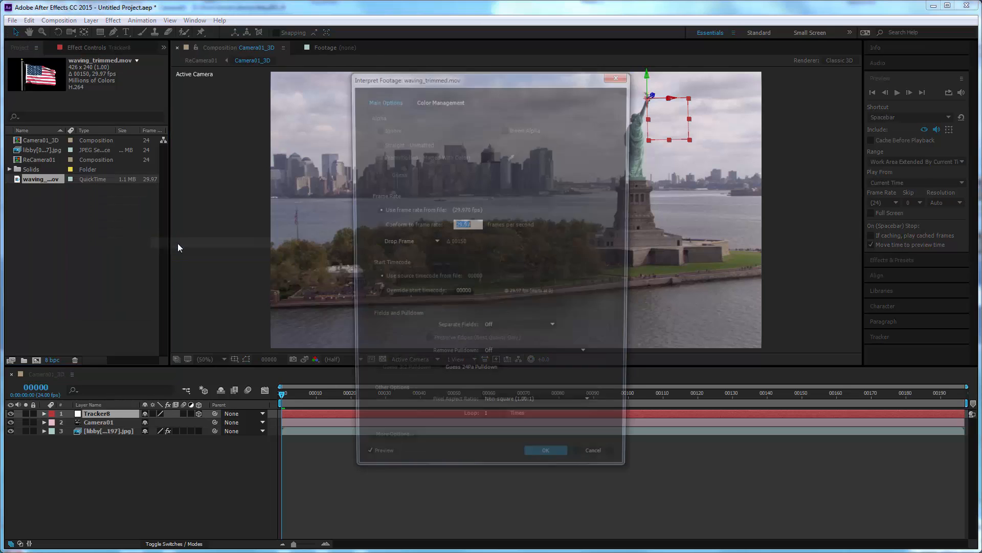
left_click(493, 425)
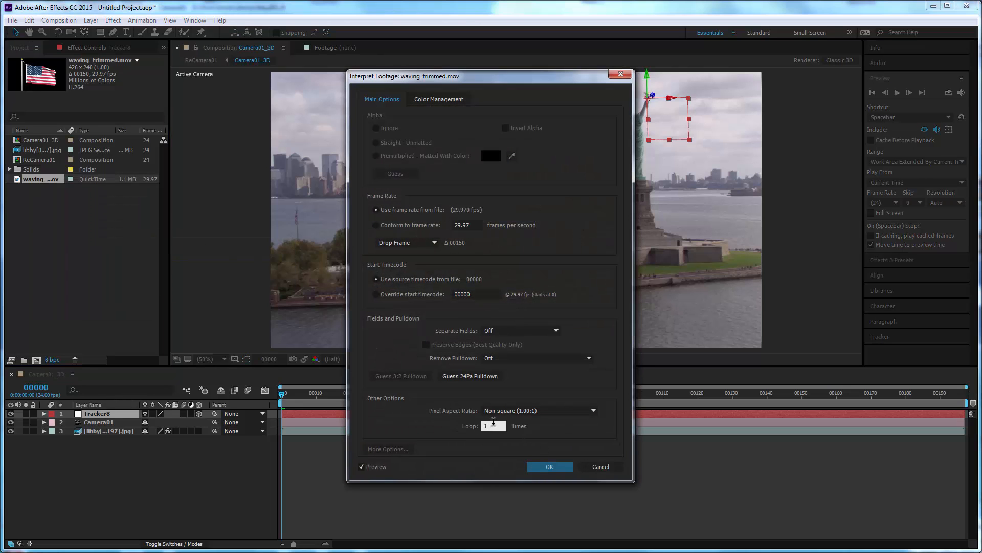
type("0")
left_click(549, 466)
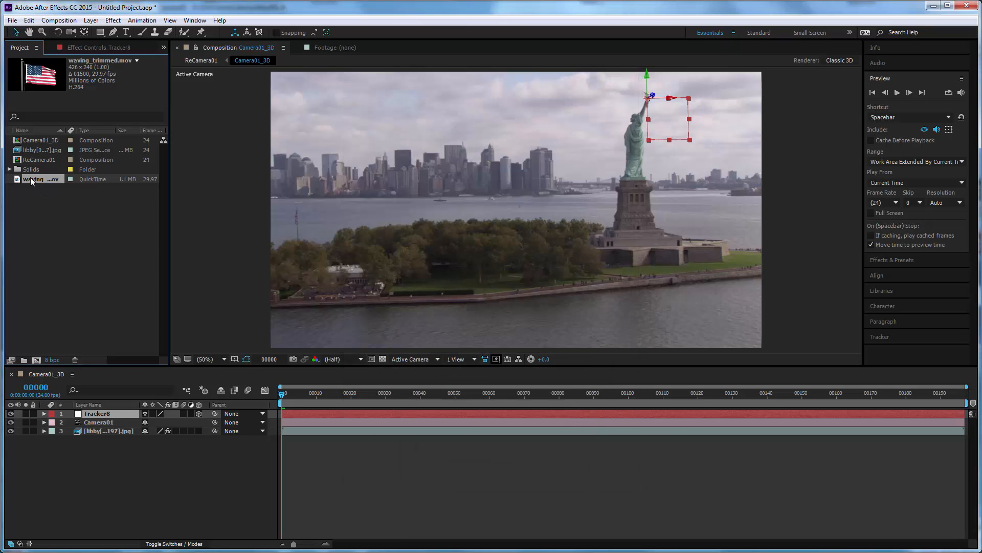
Add waving_trimmed.mov to the Camera01_3D composition above the Tracker8 layer and make it a 3D layer
left_click_drag(30, 178, 97, 408)
left_click_drag(27, 179, 102, 412)
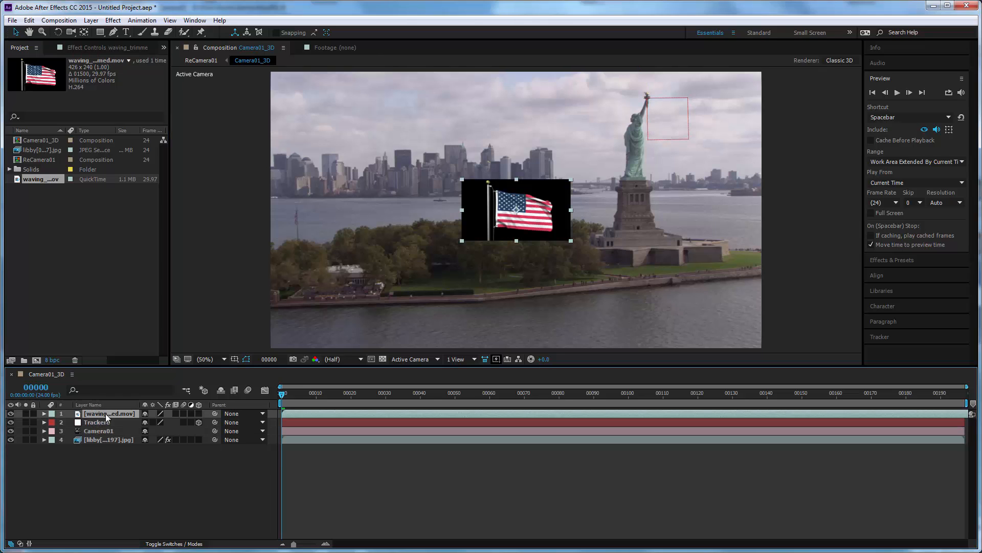
left_click(199, 413)
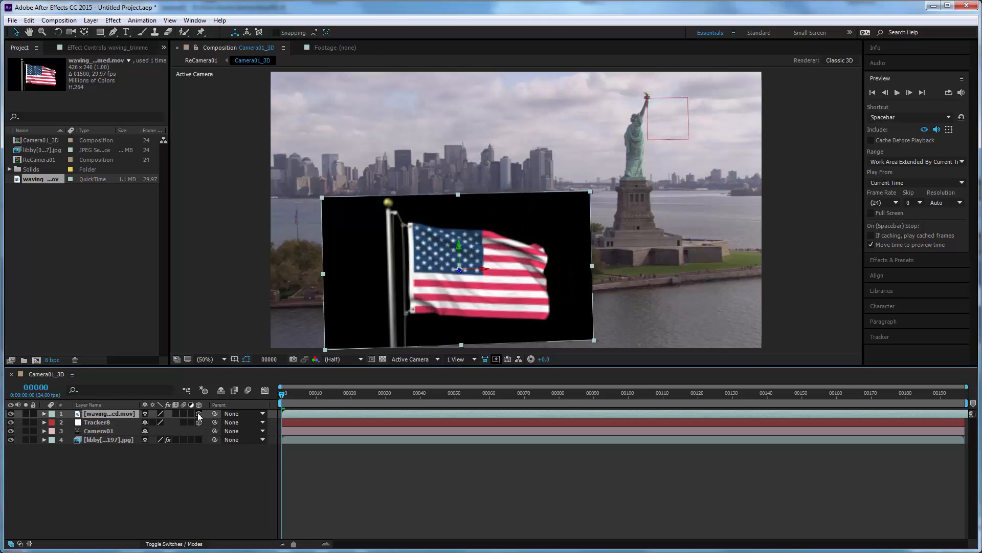
Apply the Extract keying effect to the waving flag layer
left_click(113, 20)
mouse_move(169, 171)
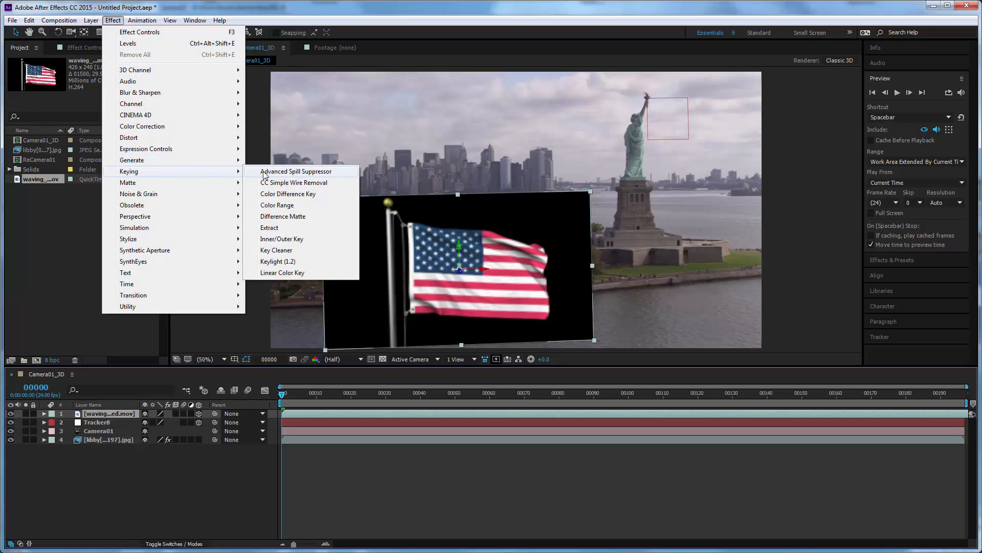
left_click(270, 228)
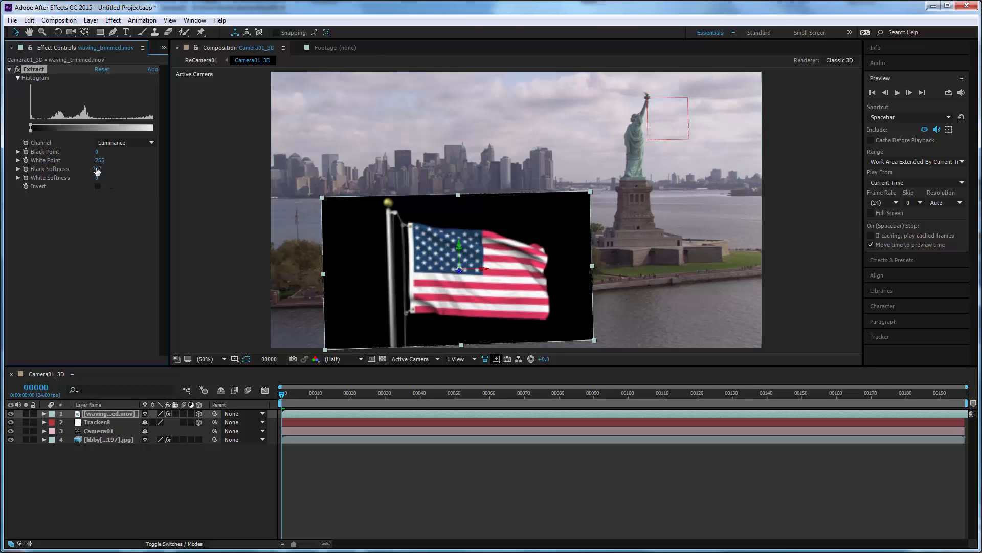
Set the Extract effect's Black Point to 15 to key out the black background of the flag layer
left_click(101, 150)
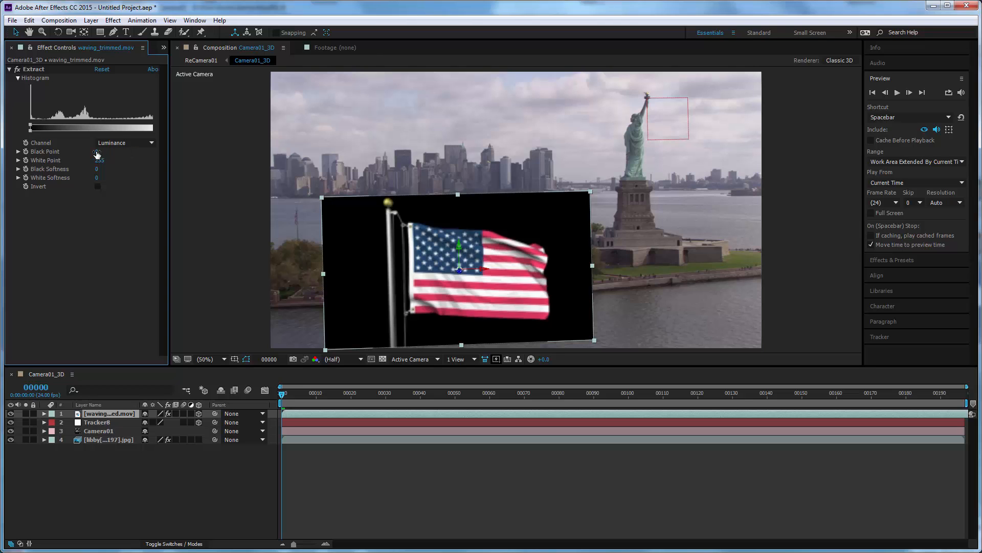
left_click_drag(97, 155, 106, 151)
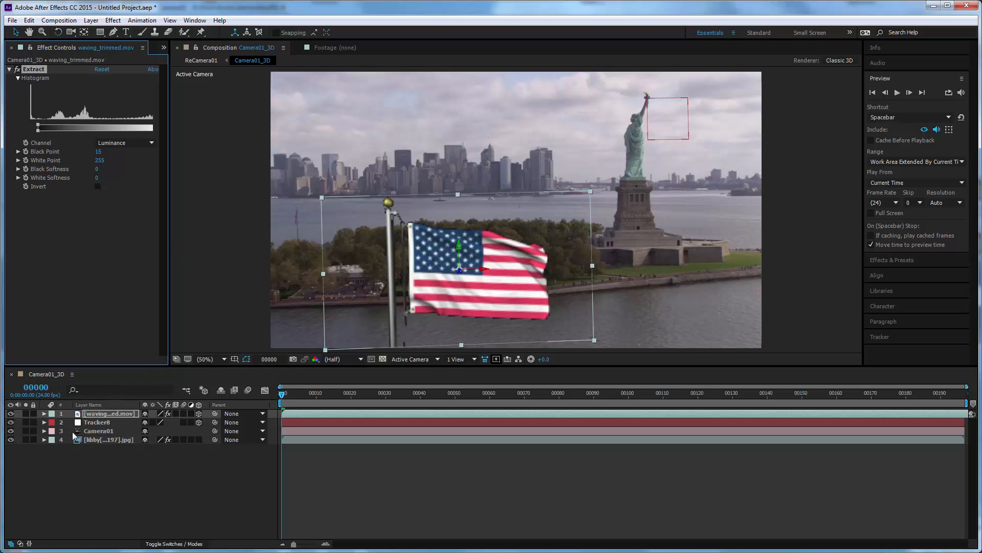
Expand the flag layer's transform properties and set its Position to 0, 0, 0
left_click(44, 413)
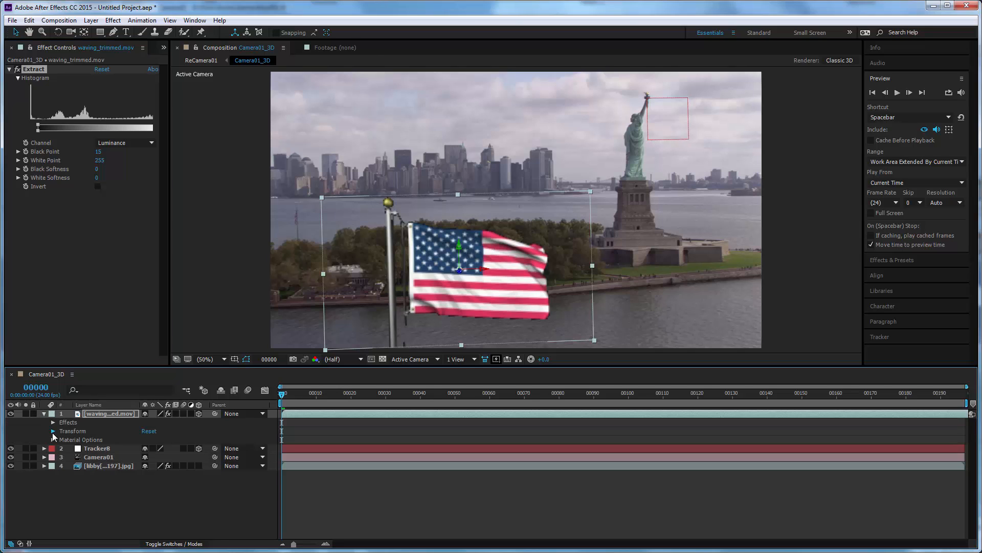
left_click(52, 431)
left_click(153, 449)
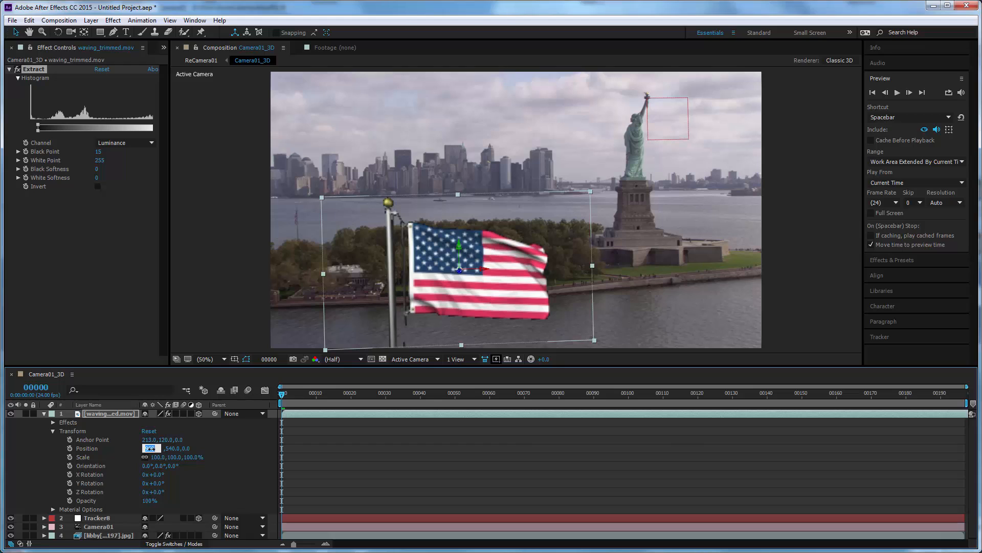
type("0")
key("Tab")
type("0")
key("Tab")
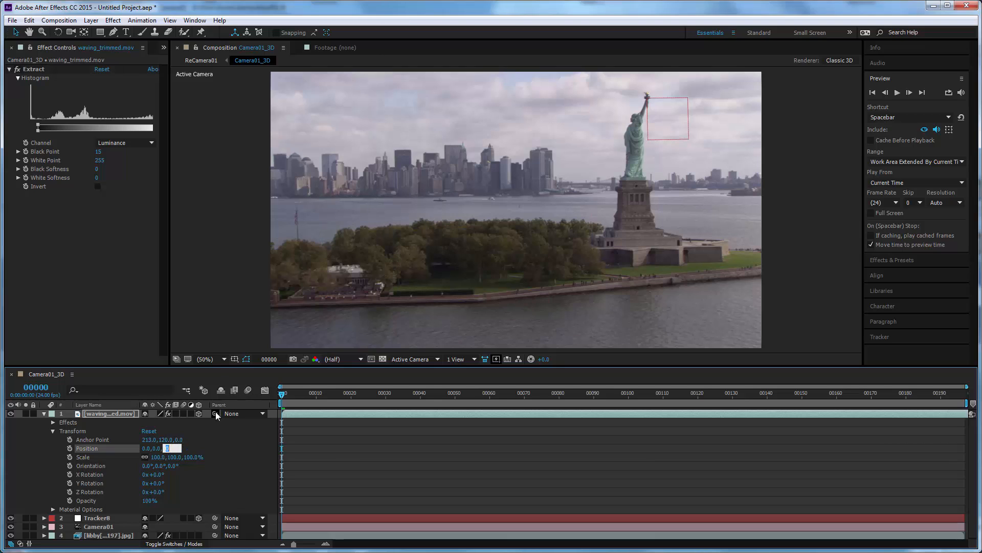
key("Return")
Parent the waving_trimmed.mov layer to Tracker8 and scale the flag to 13%
left_click_drag(231, 449, 234, 524)
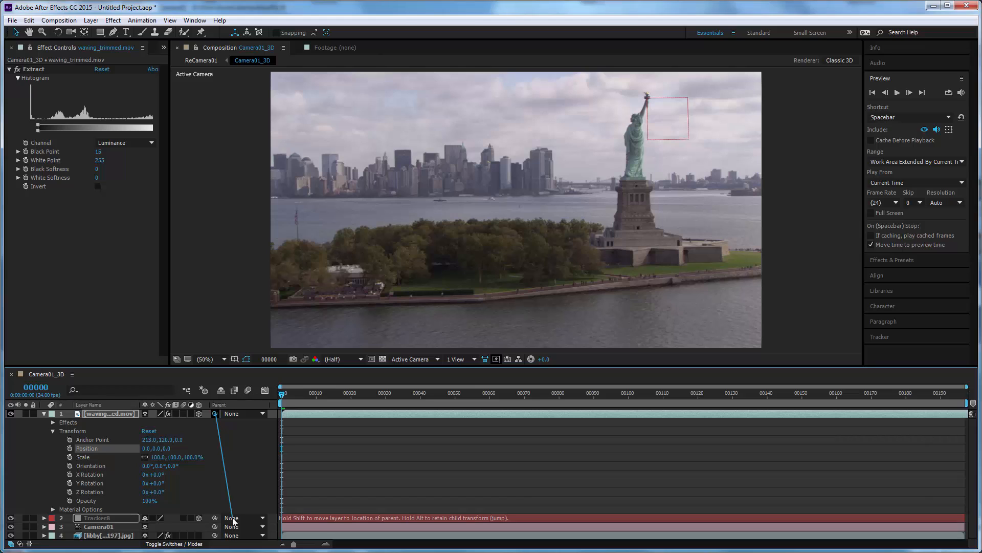
left_click_drag(234, 522, 227, 522)
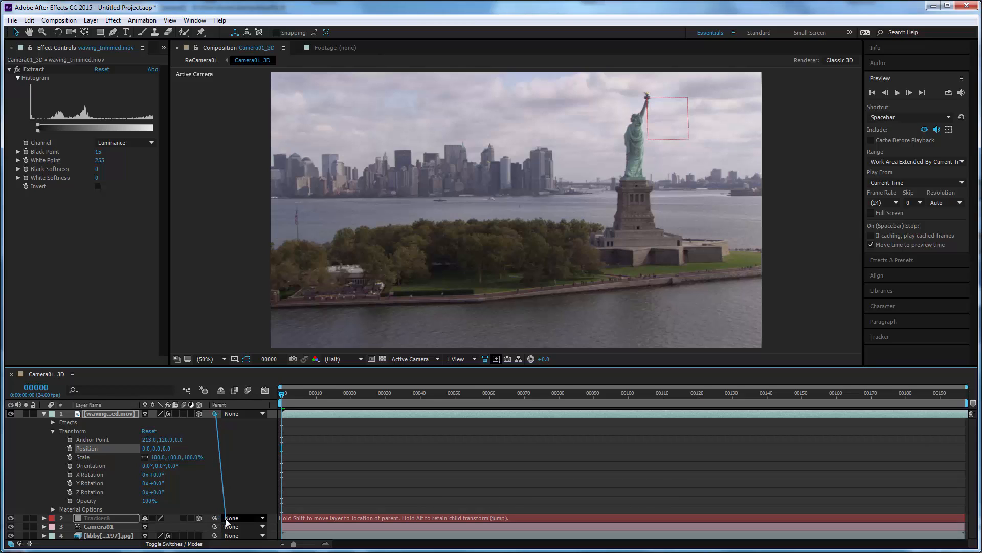
left_click_drag(228, 522, 228, 522)
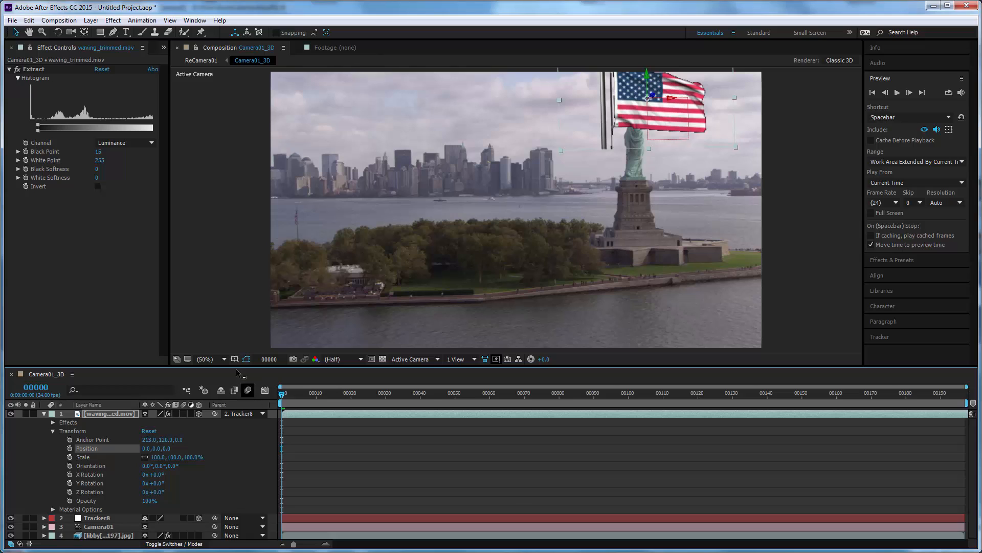
left_click_drag(159, 459, 105, 453)
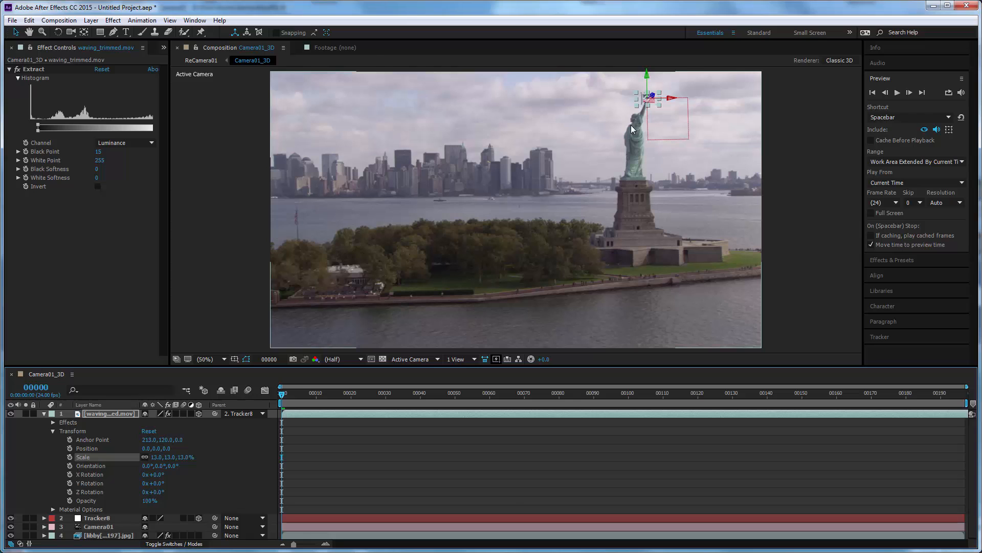
Set the flag layer's Anchor Point to 103, 275, 0 so the base of its pole sits on the torch
key("h")
left_click_drag(617, 159, 489, 266)
scroll(511, 231, "up", 5)
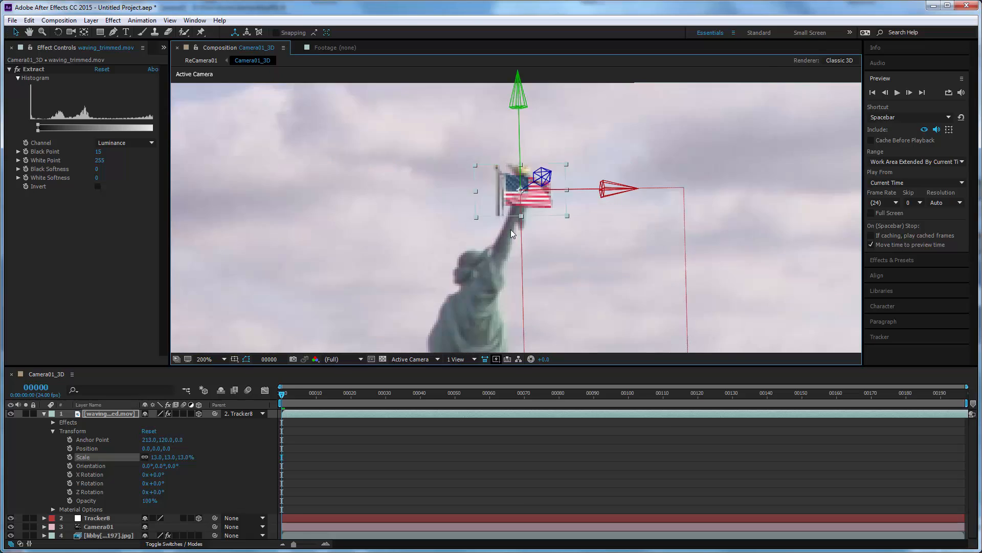
scroll(510, 232, "down", 1)
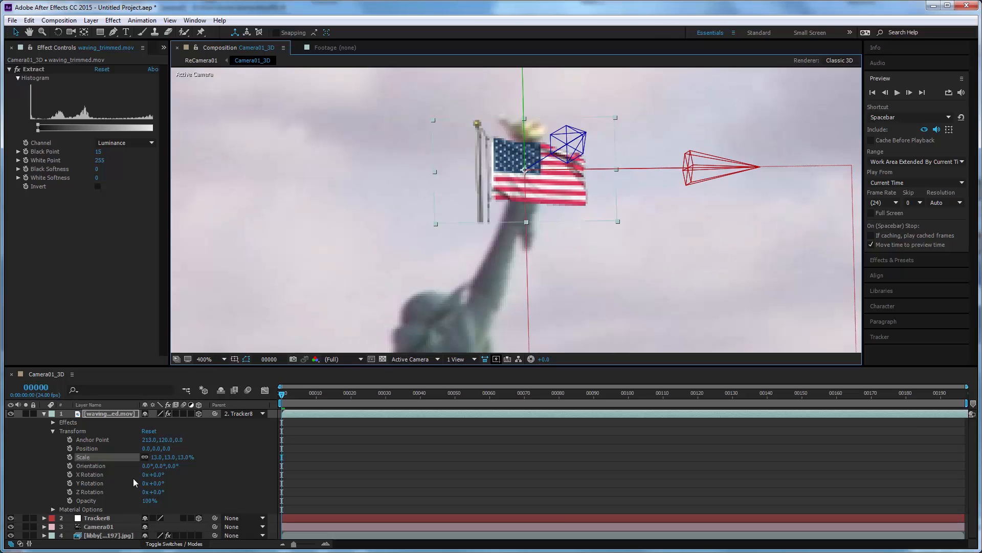
left_click_drag(149, 439, 81, 431)
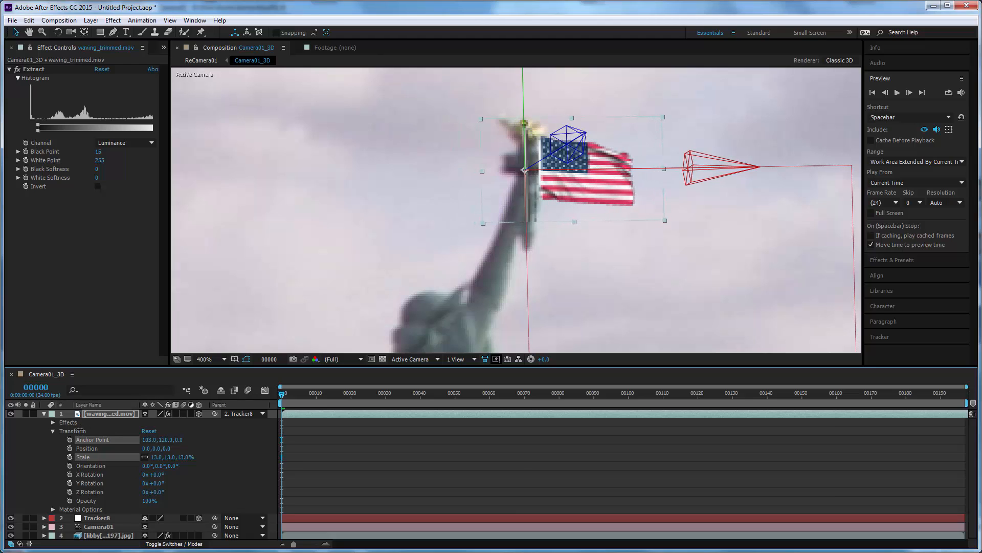
left_click(121, 442)
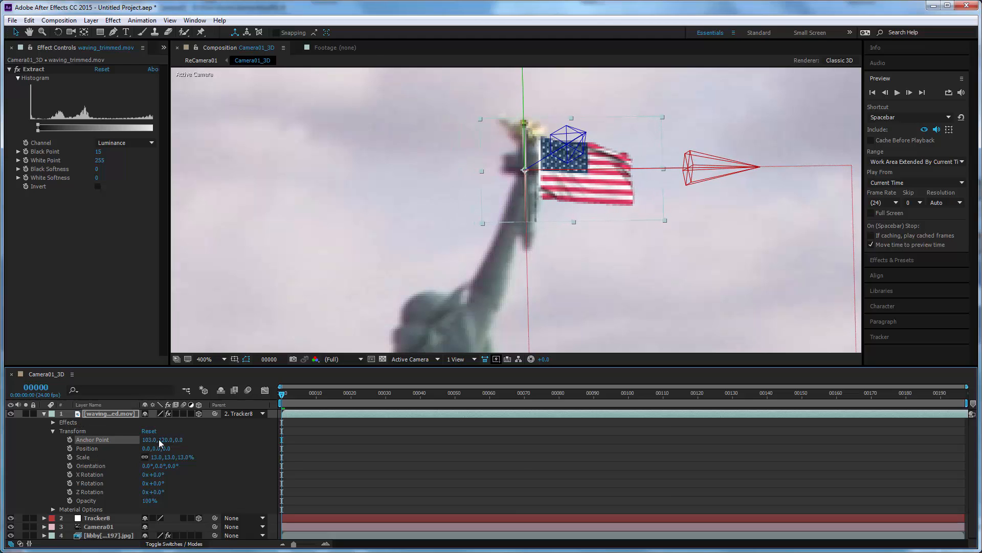
left_click_drag(161, 442, 261, 402)
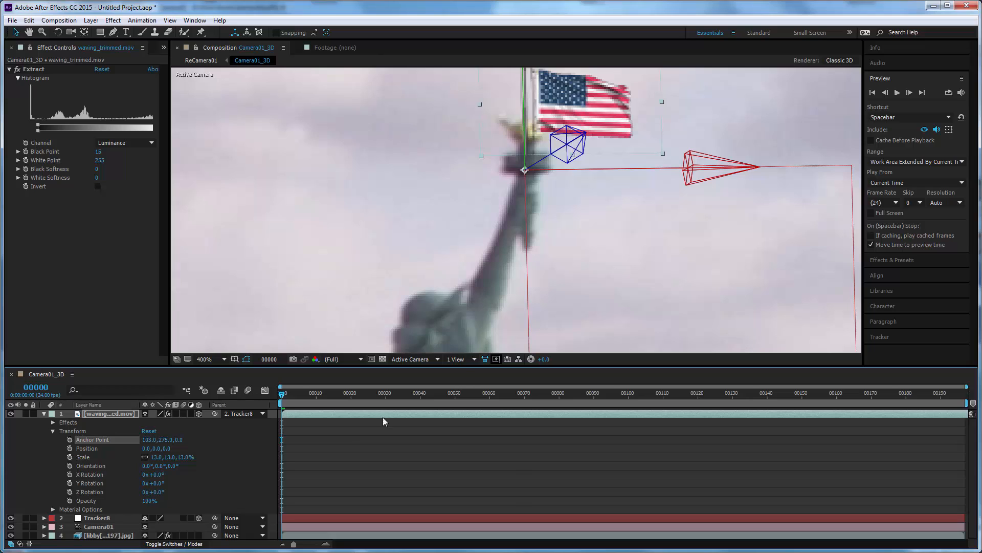
Fit the whole frame in view, deselect the layer and preview how the flag follows the torch
left_click(224, 359)
left_click(218, 309)
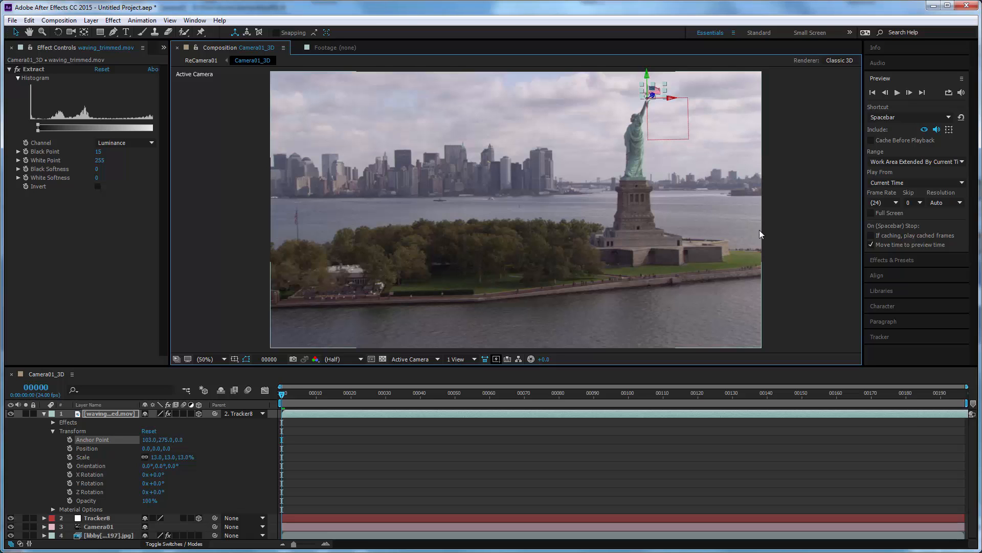
key("F2")
left_click(897, 92)
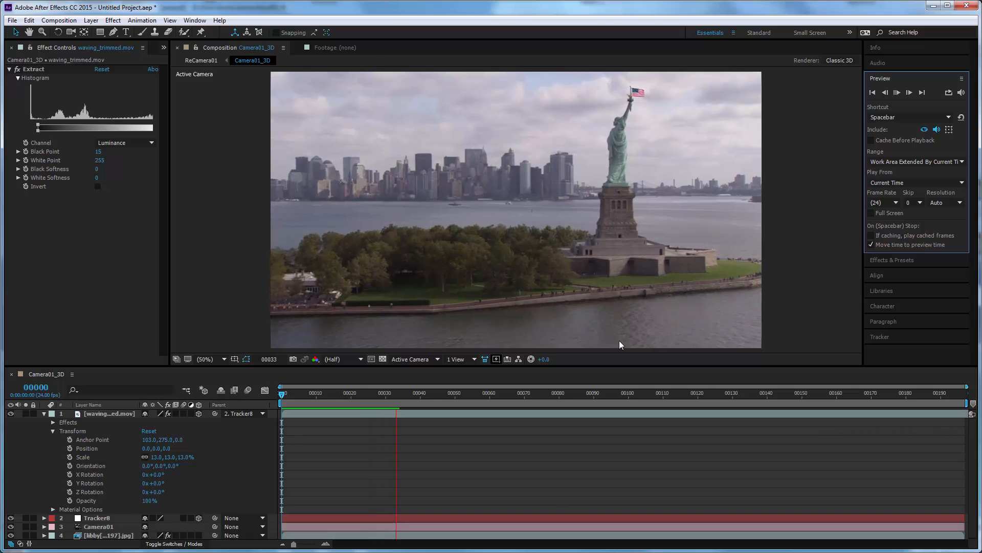
left_click(530, 224)
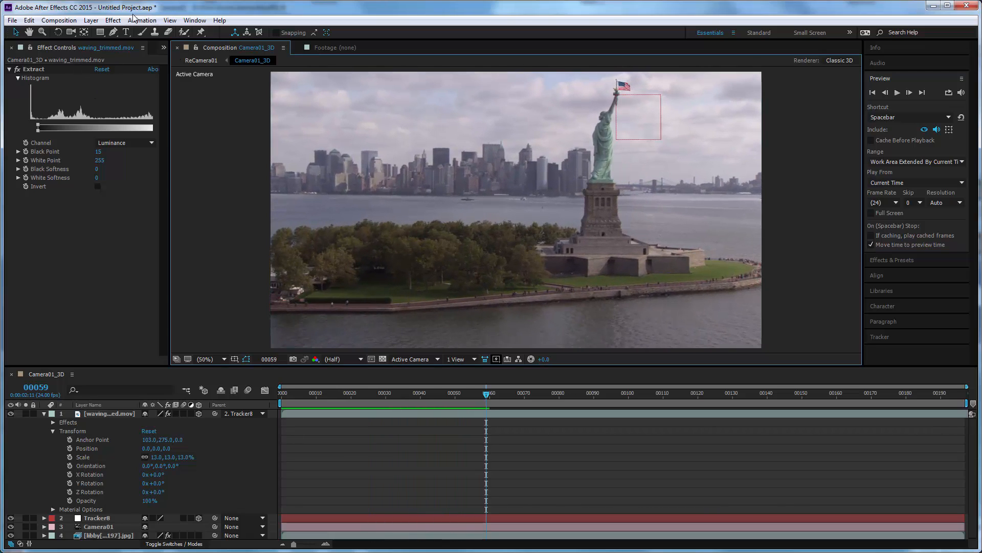
Apply the Levels effect to the flag layer with Output Black 30.6 and Output White 206.6
left_click(113, 22)
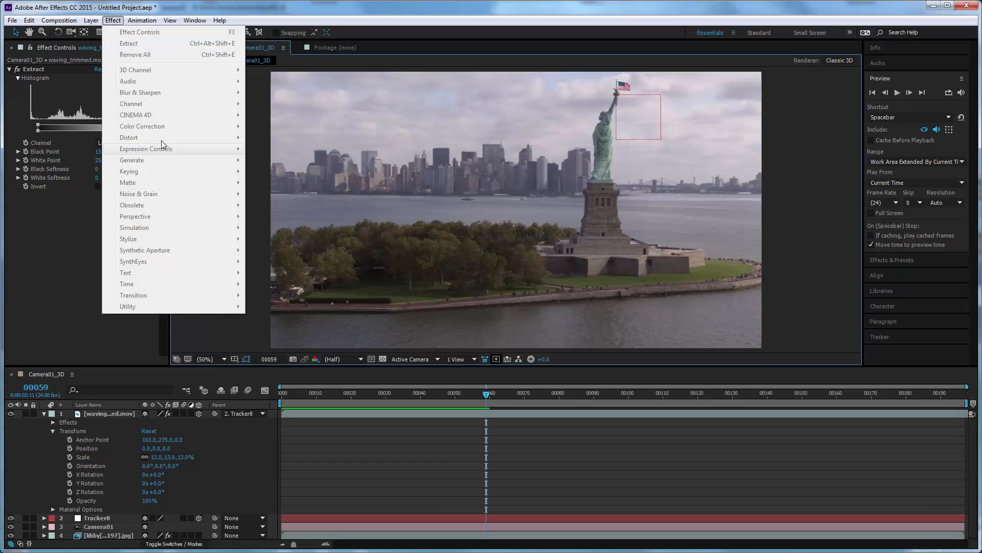
left_click(107, 414)
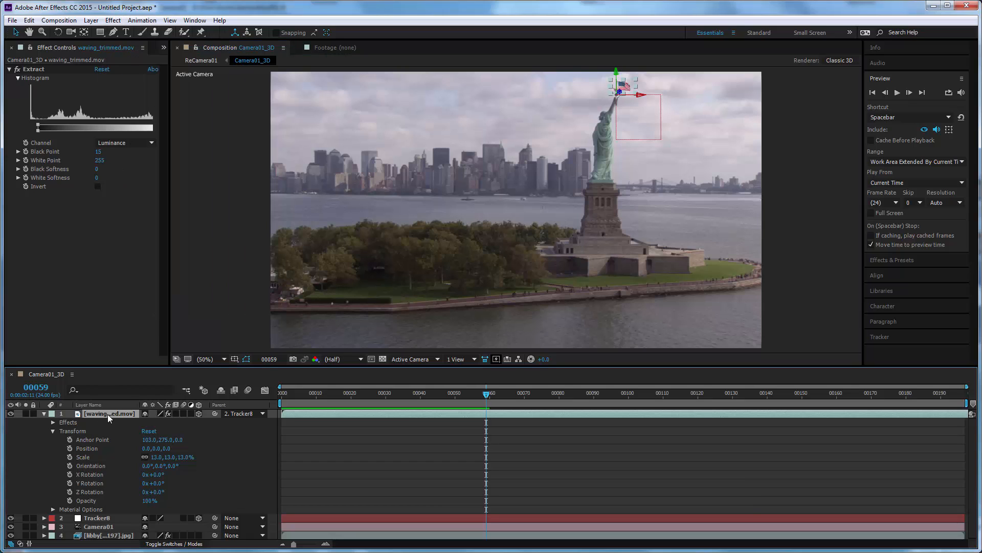
left_click(110, 22)
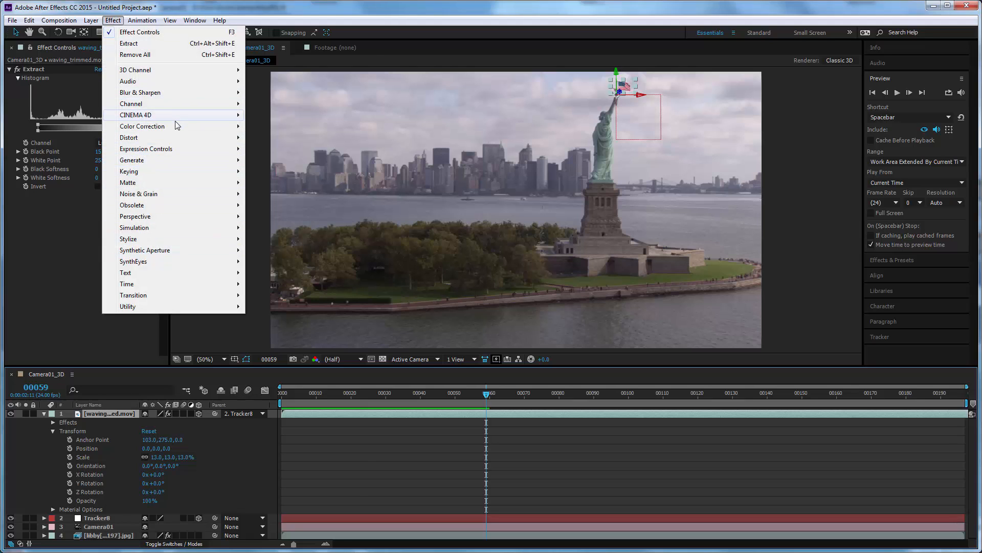
mouse_move(177, 126)
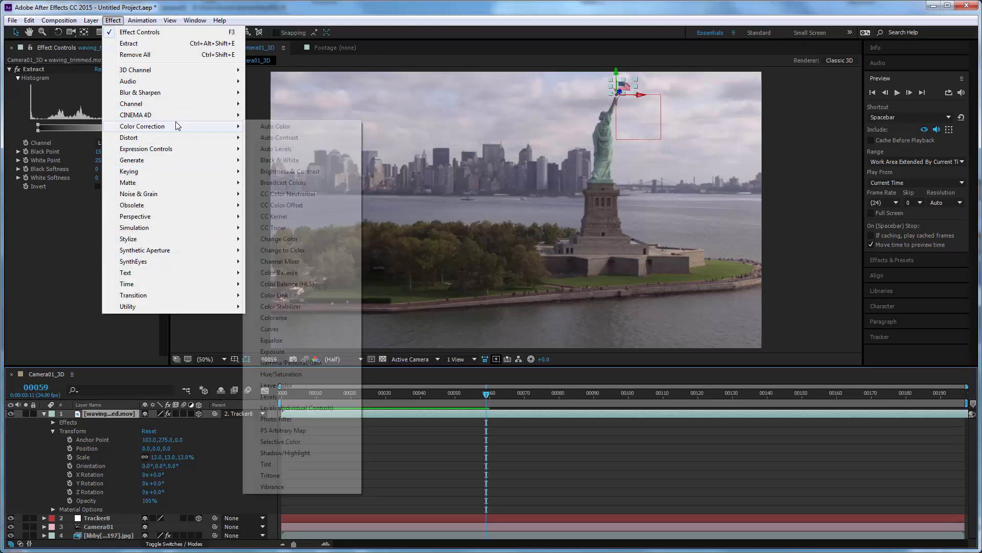
left_click(269, 396)
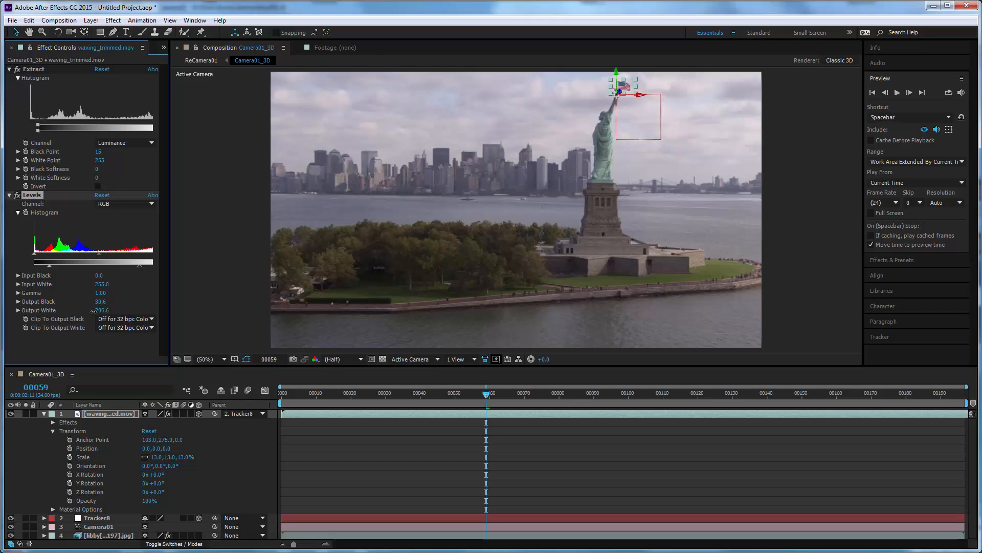
Add a Gaussian Blur effect to the flag layer and set its Blurriness to 4.7
left_click(109, 21)
mouse_move(181, 98)
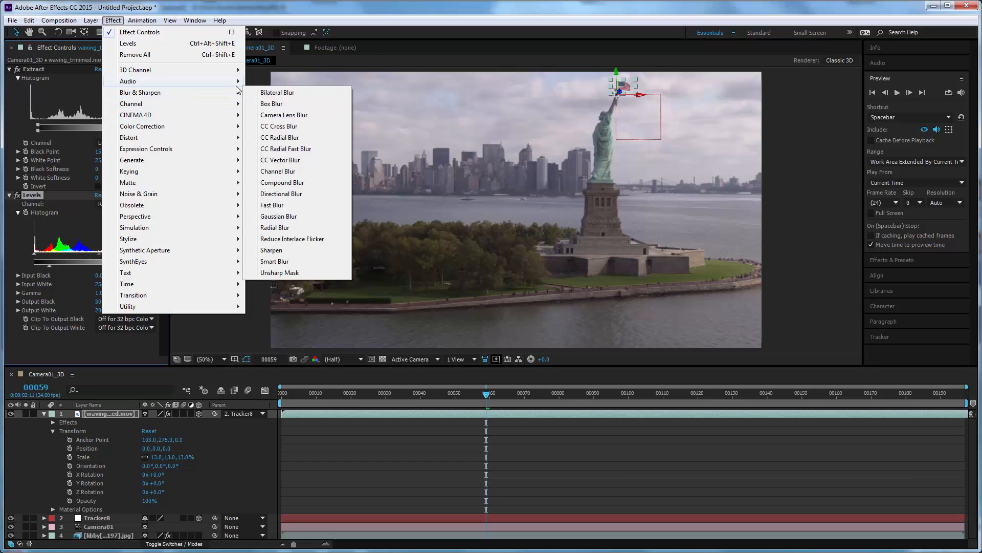
left_click(279, 217)
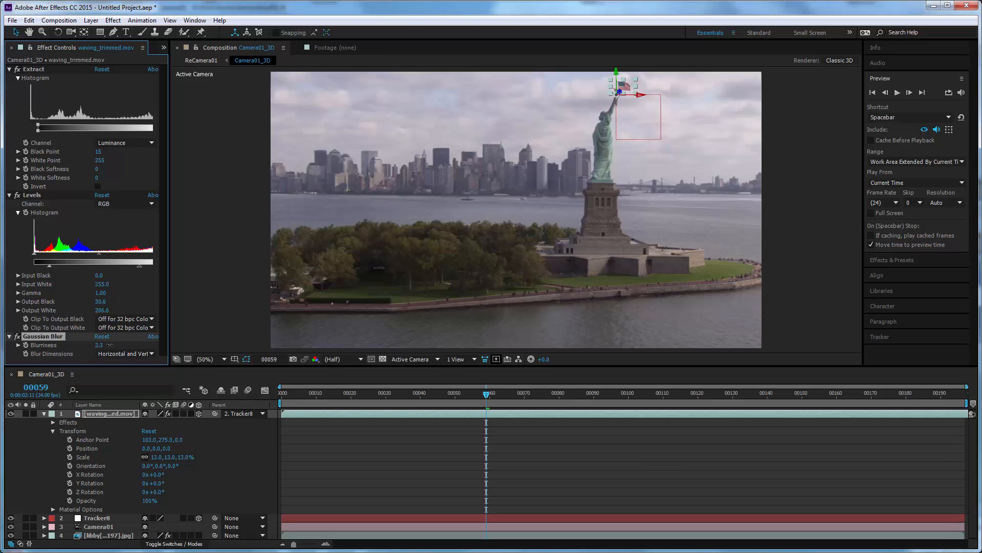
left_click_drag(110, 345, 116, 345)
Deselect the flag layer and preview the composite from the first frame
left_click(40, 455)
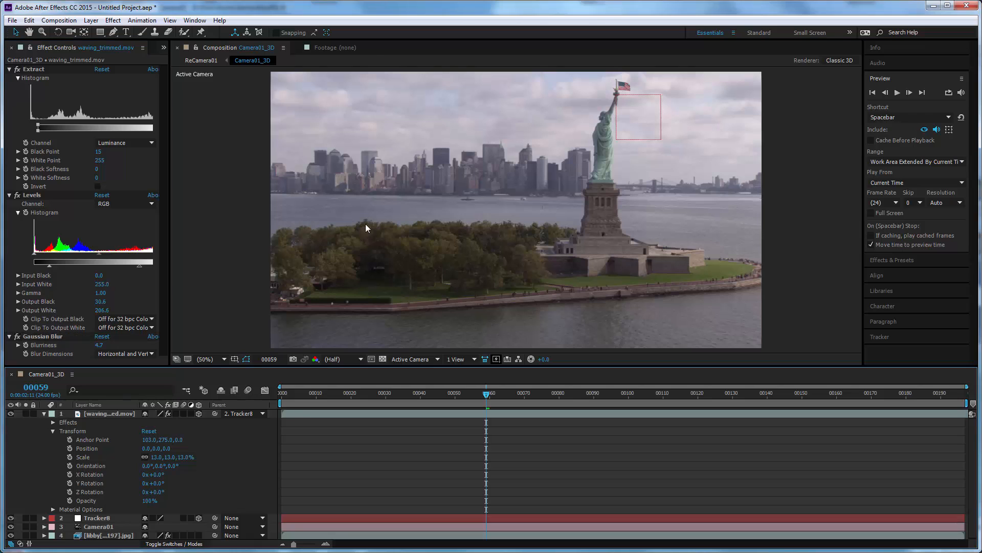
left_click(872, 93)
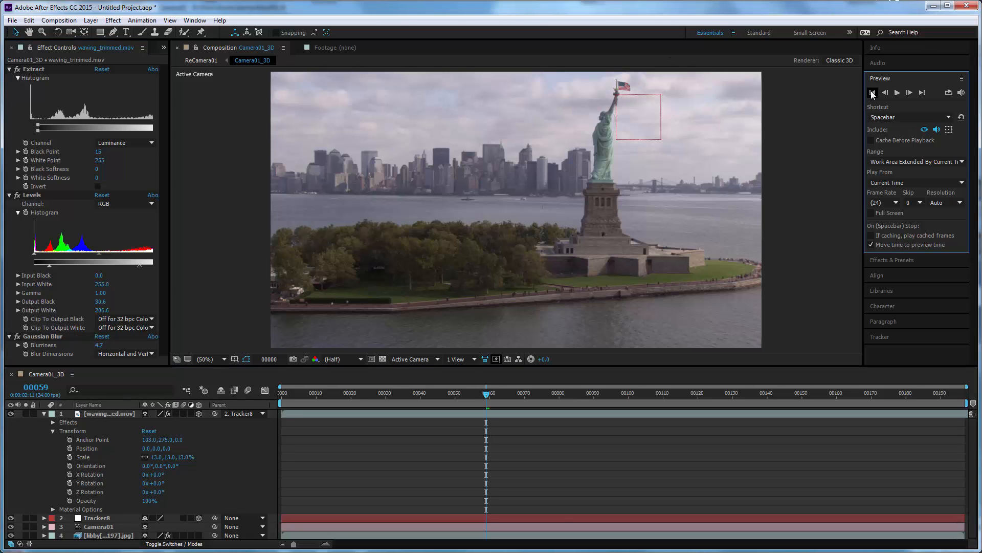
left_click(897, 93)
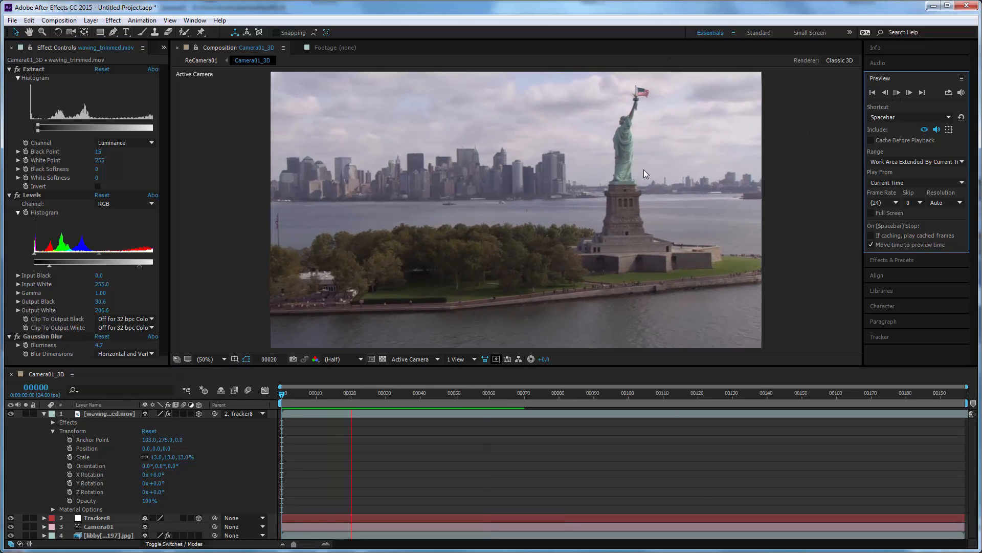